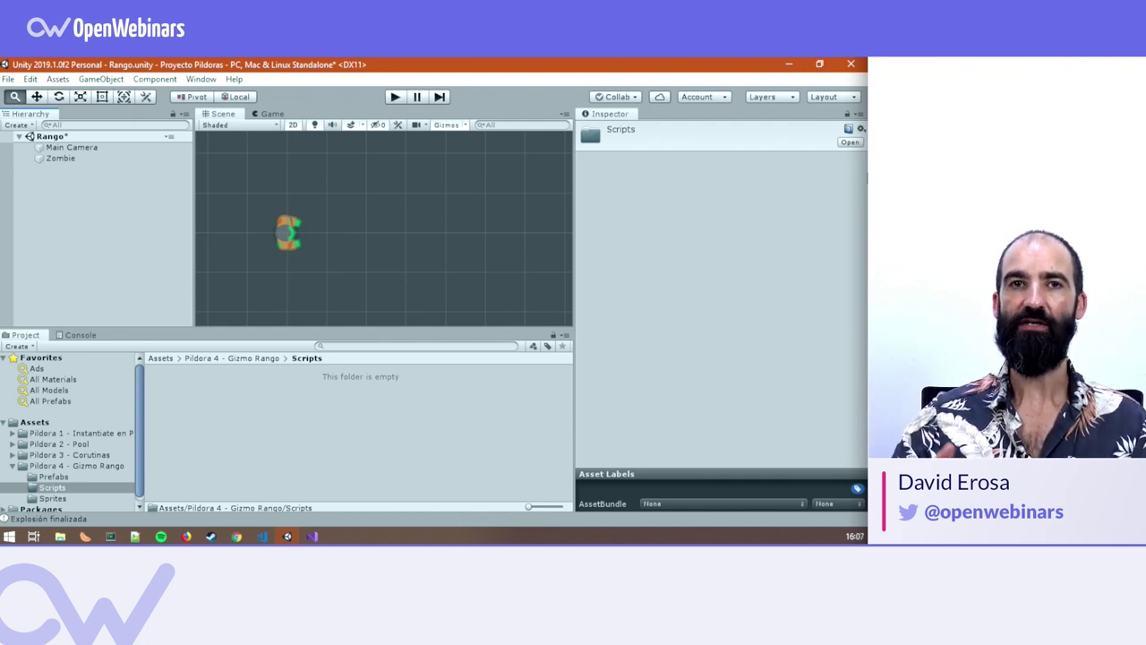
Create a new C# script named ZombieGizmos in the Scripts folder.
{"action": "right_click", "coordinate": [153, 410]}
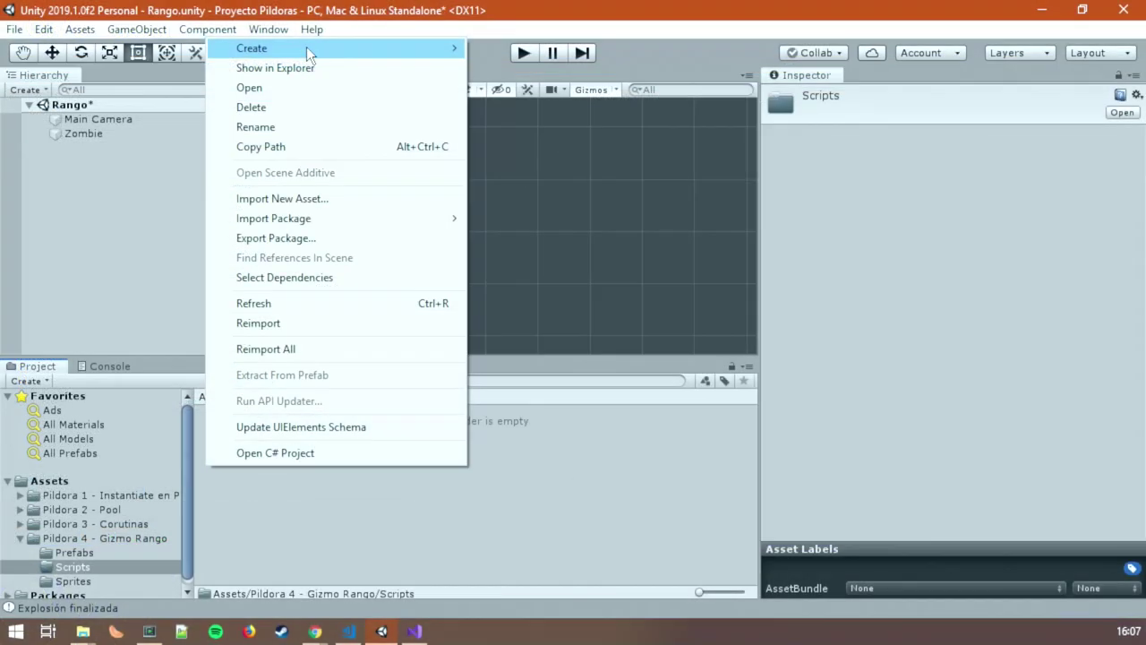
{"action": "mouse_move", "coordinate": [307, 50]}
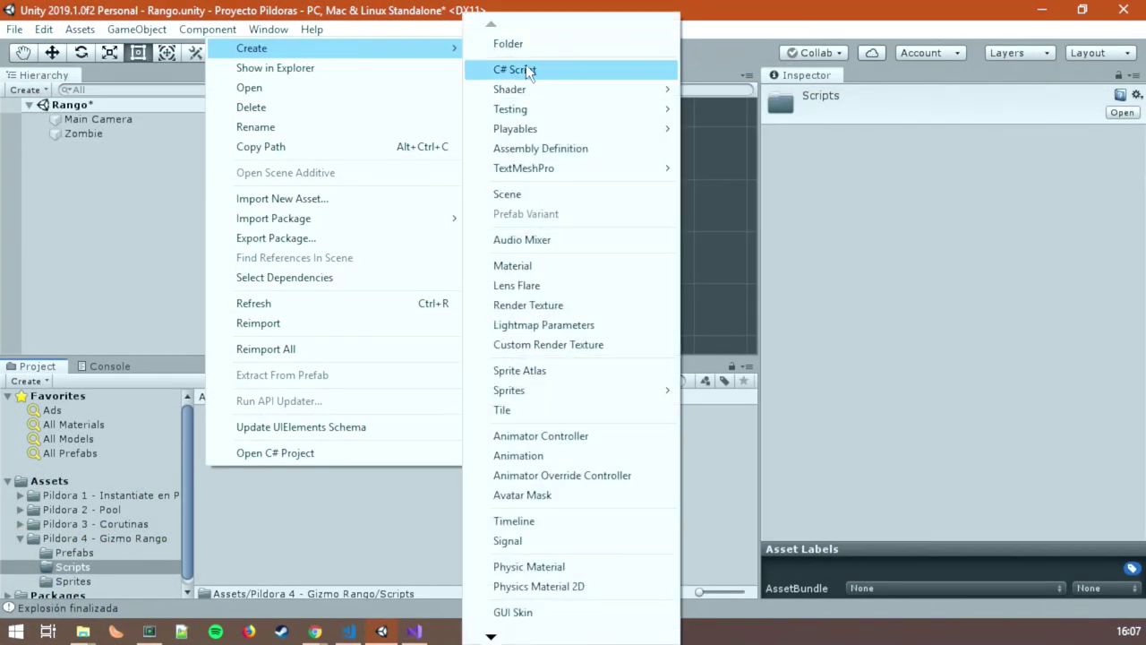
{"action": "left_click", "coordinate": [528, 70]}
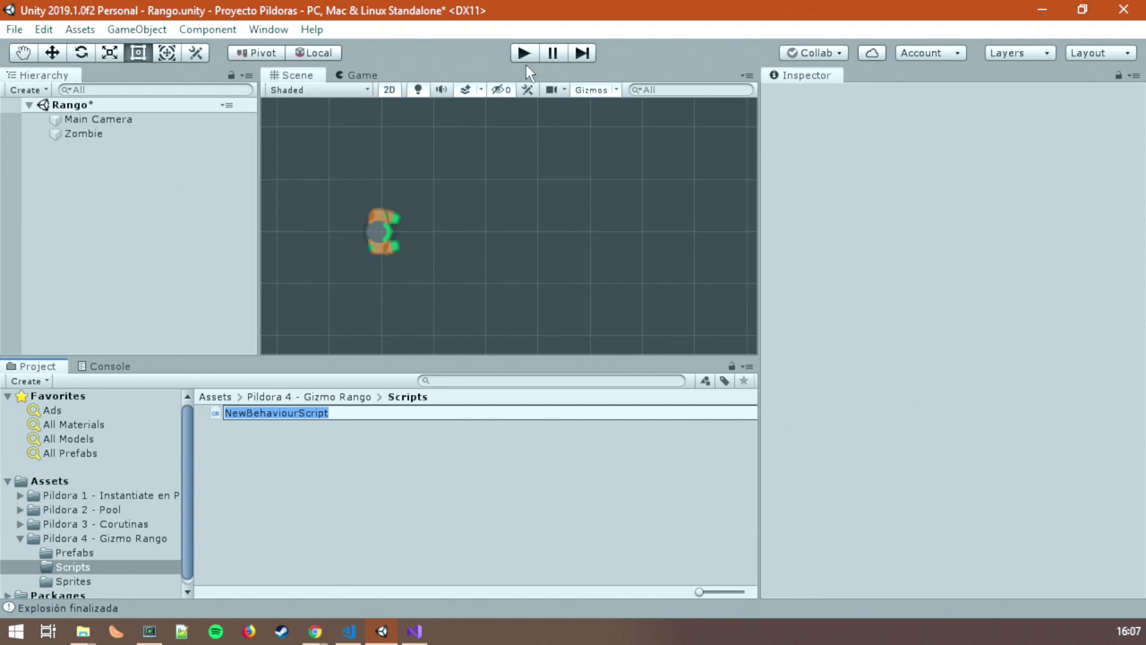
{"action": "type", "text": "ZombieGizmos"}
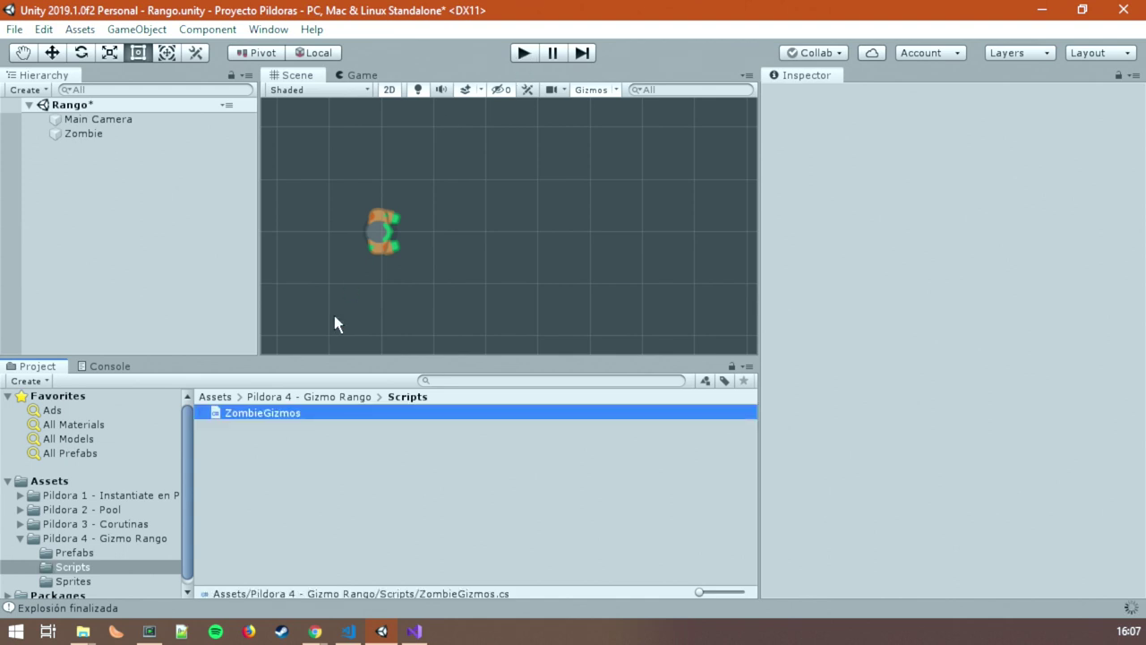
Attach the ZombieGizmos script to the Zombie object.
{"action": "left_click", "coordinate": [103, 134]}
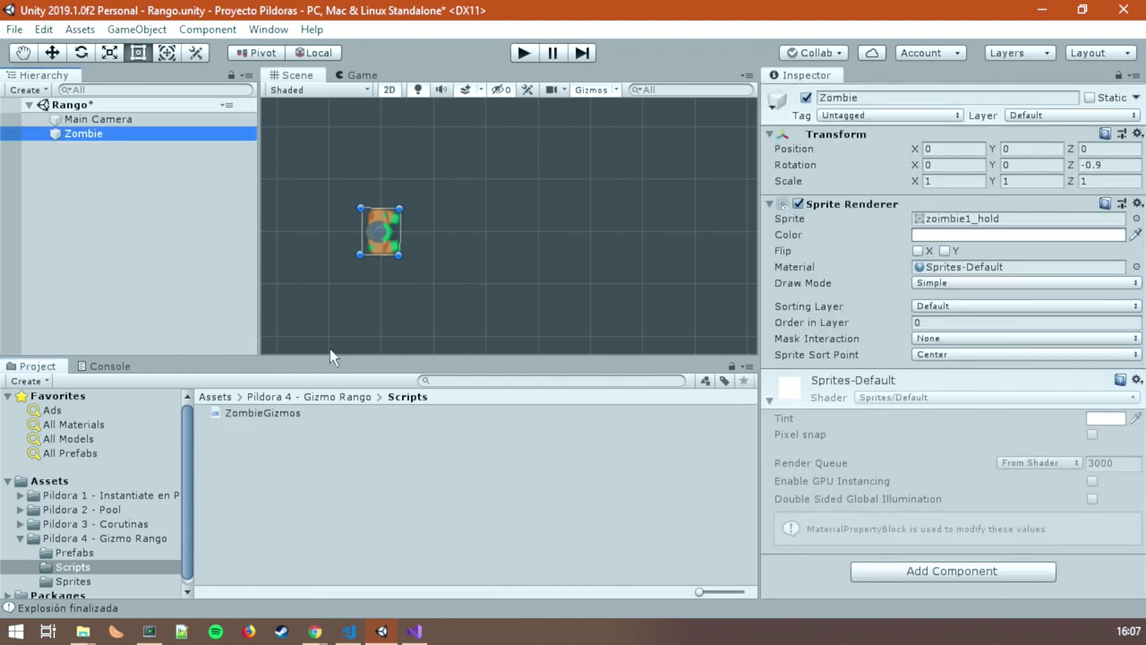
{"action": "left_click_drag", "start_coordinate": [275, 416], "coordinate": [127, 171]}
{"action": "left_click_drag", "start_coordinate": [95, 130], "coordinate": [95, 132]}
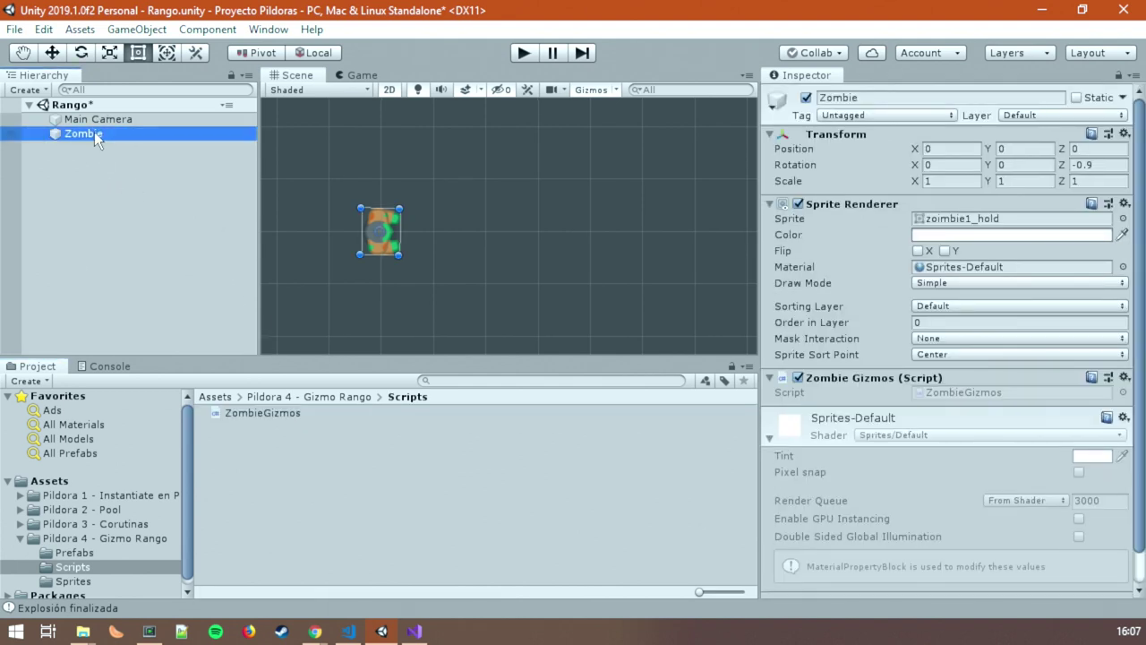
Open the ZombieGizmos script in Visual Studio for editing.
{"action": "double_click", "coordinate": [94, 131]}
{"action": "double_click", "coordinate": [964, 397]}
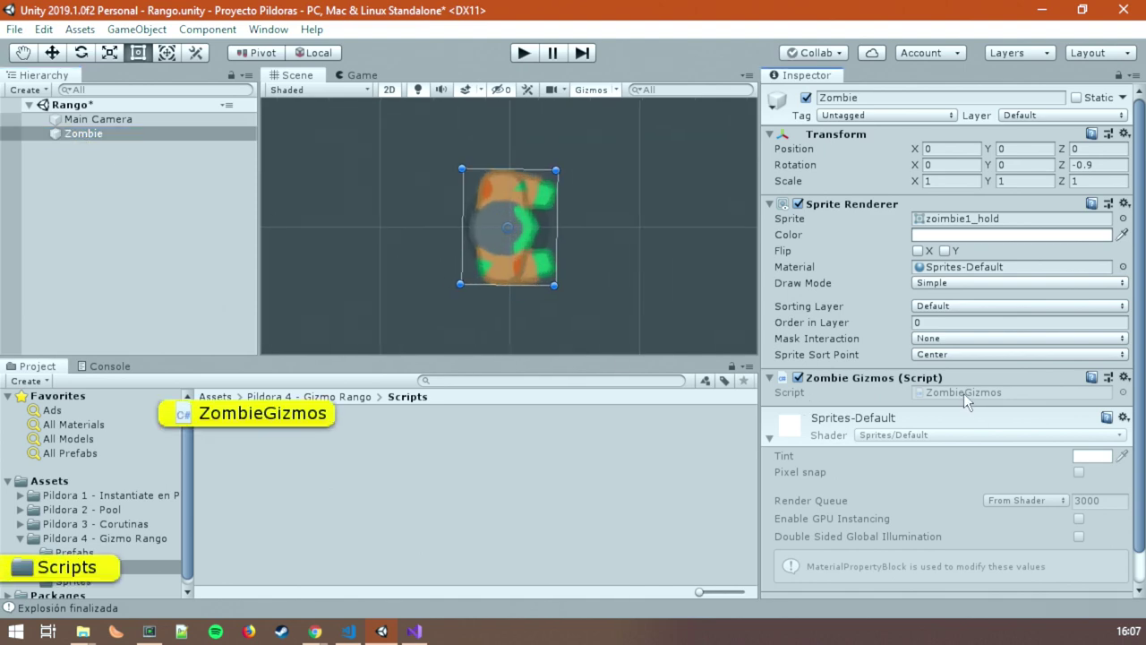
{"action": "left_click", "coordinate": [485, 364]}
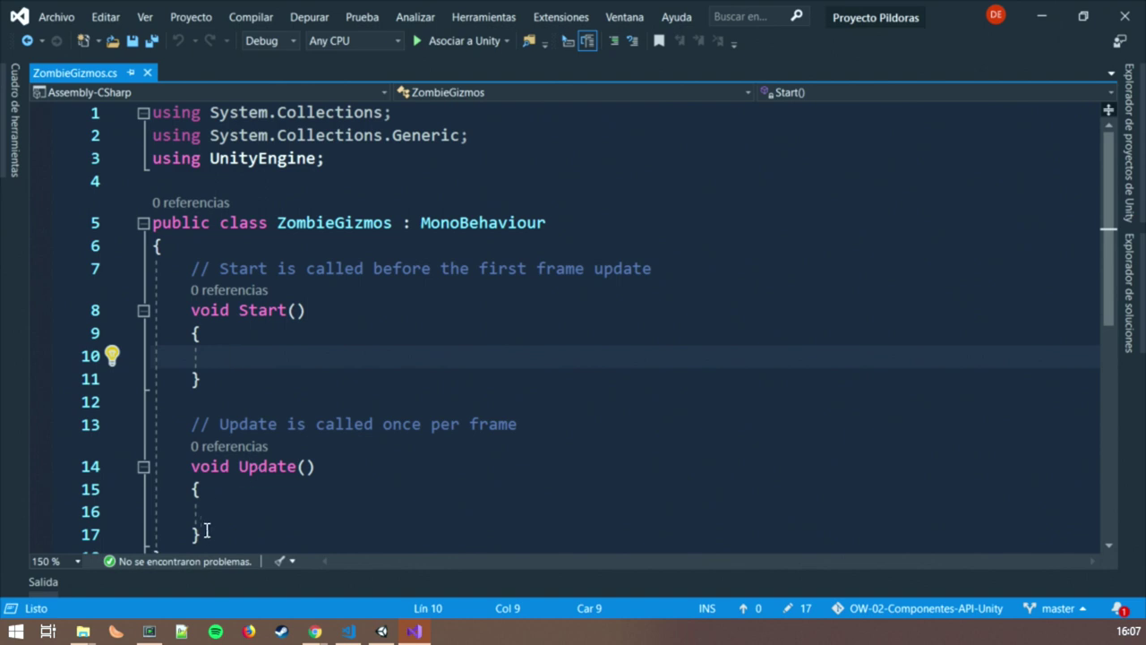
Delete the template Start and Update methods and declare public floats visionAngle = 90f and visionDistance = 2f.
{"action": "left_click_drag", "start_coordinate": [205, 531], "coordinate": [155, 280]}
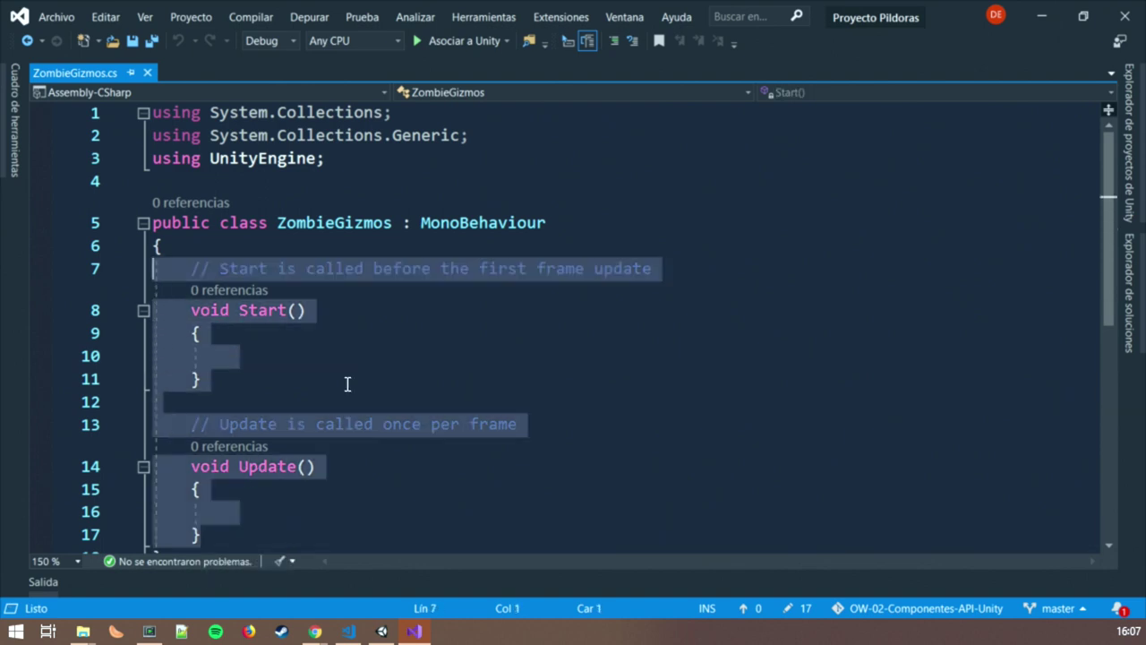
{"action": "key", "text": "Delete"}
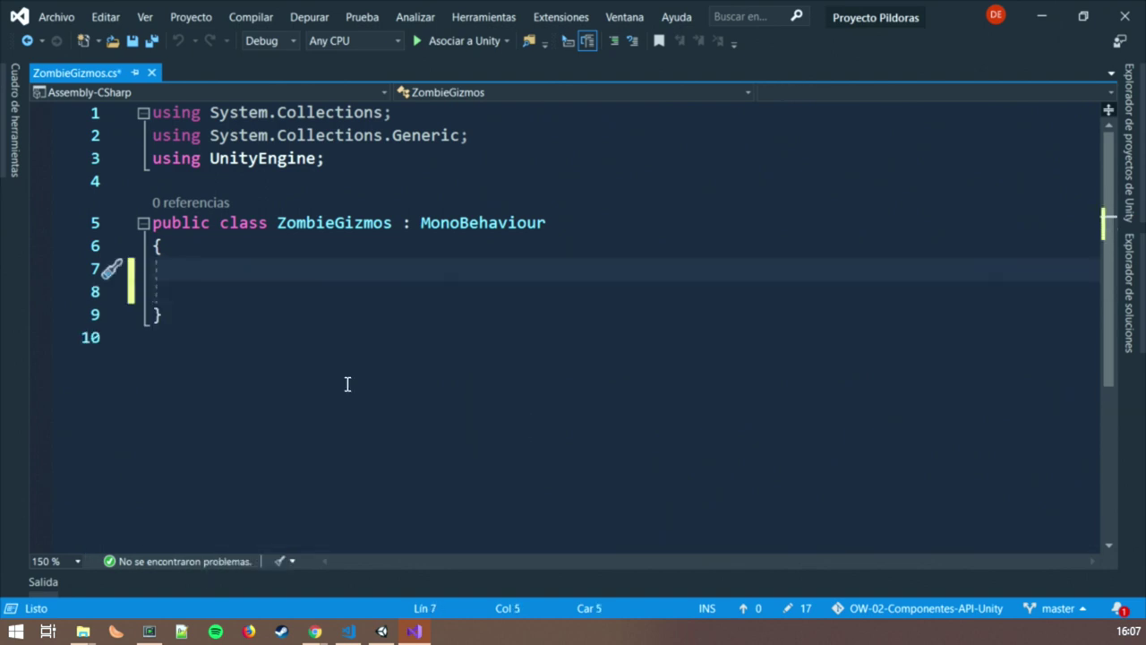
{"action": "type", "text": "p"}
{"action": "type", "text": "ublic float "}
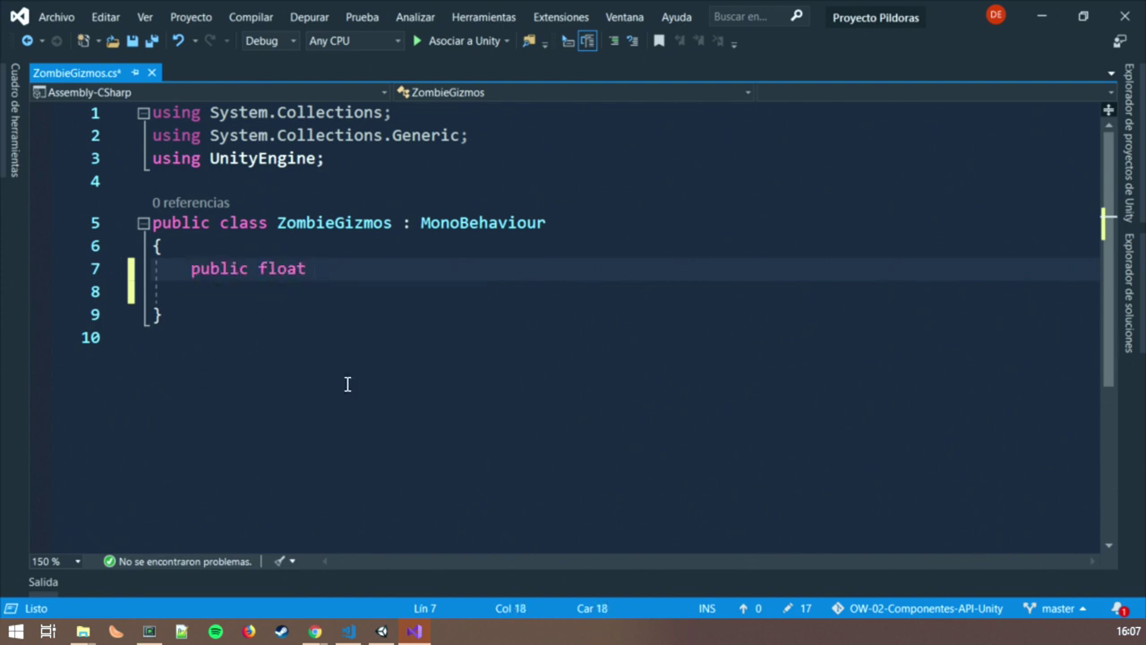
{"action": "type", "text": "visionAngle = "}
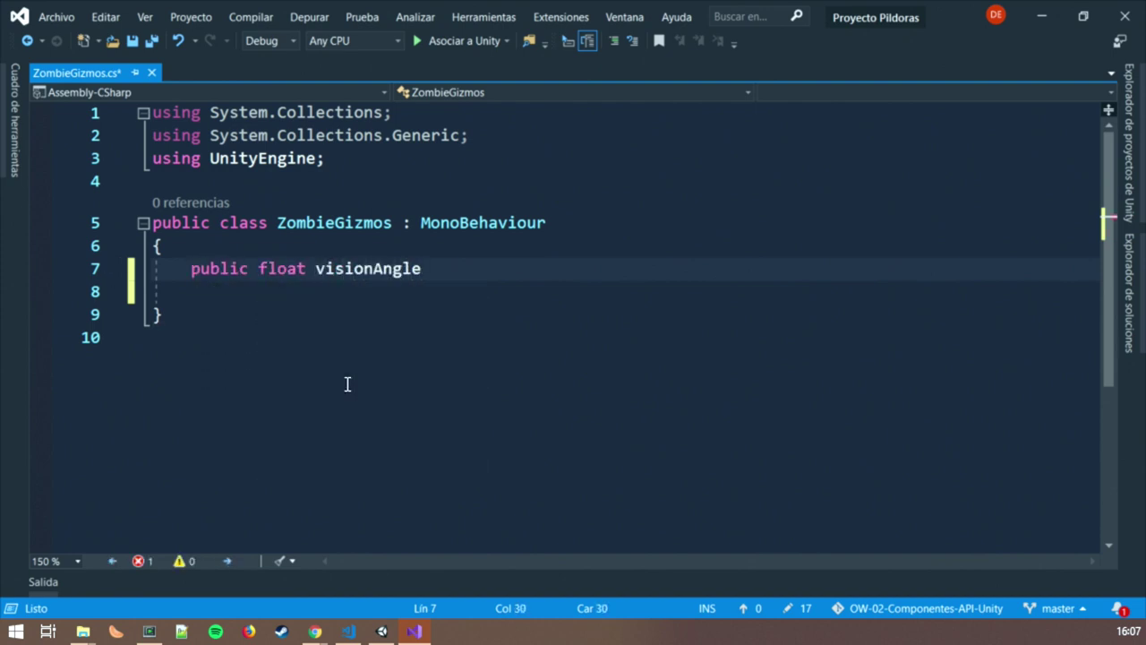
{"action": "type", "text": "90f;"}
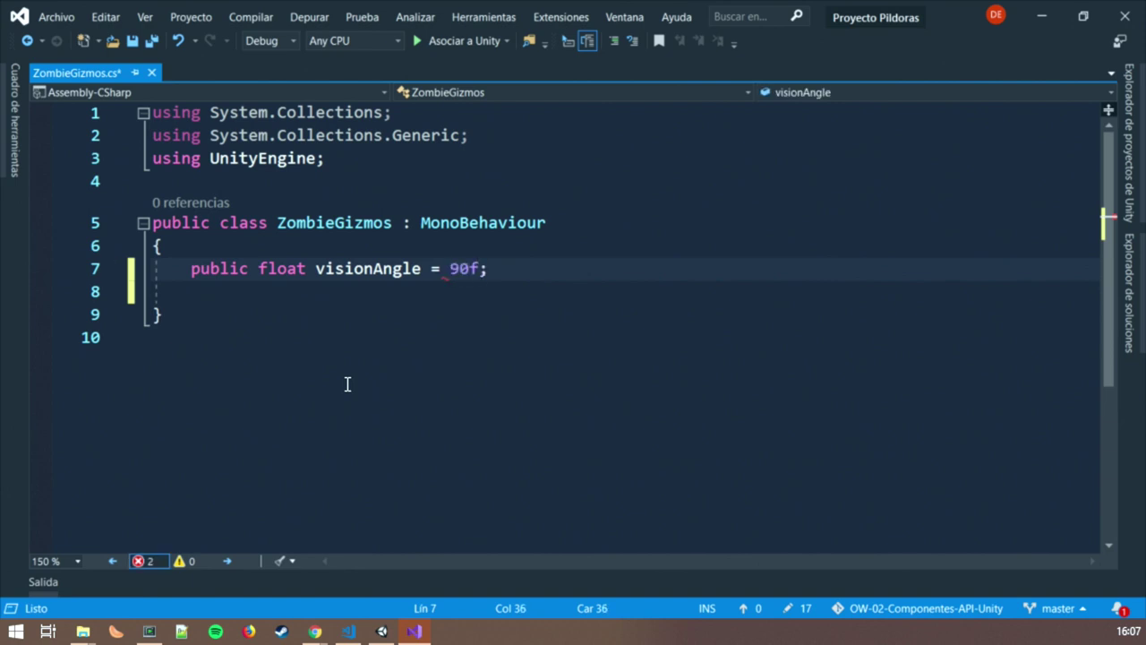
{"action": "key", "text": "Return"}
{"action": "type", "text": "public "}
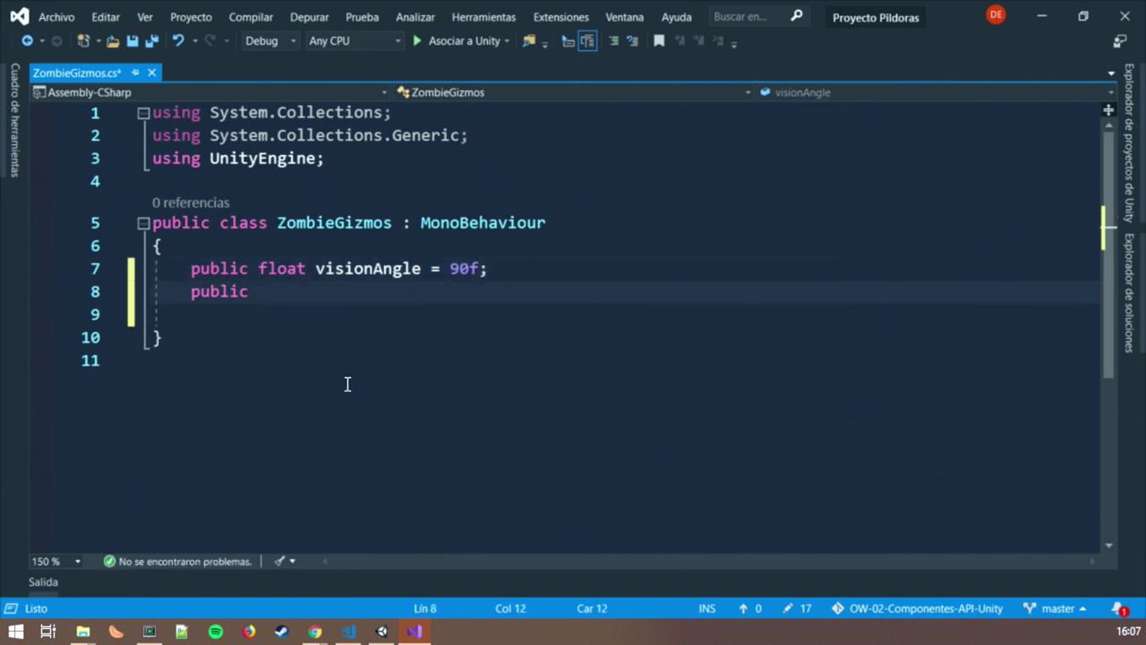
{"action": "type", "text": "float "}
{"action": "type", "text": "visionDis"}
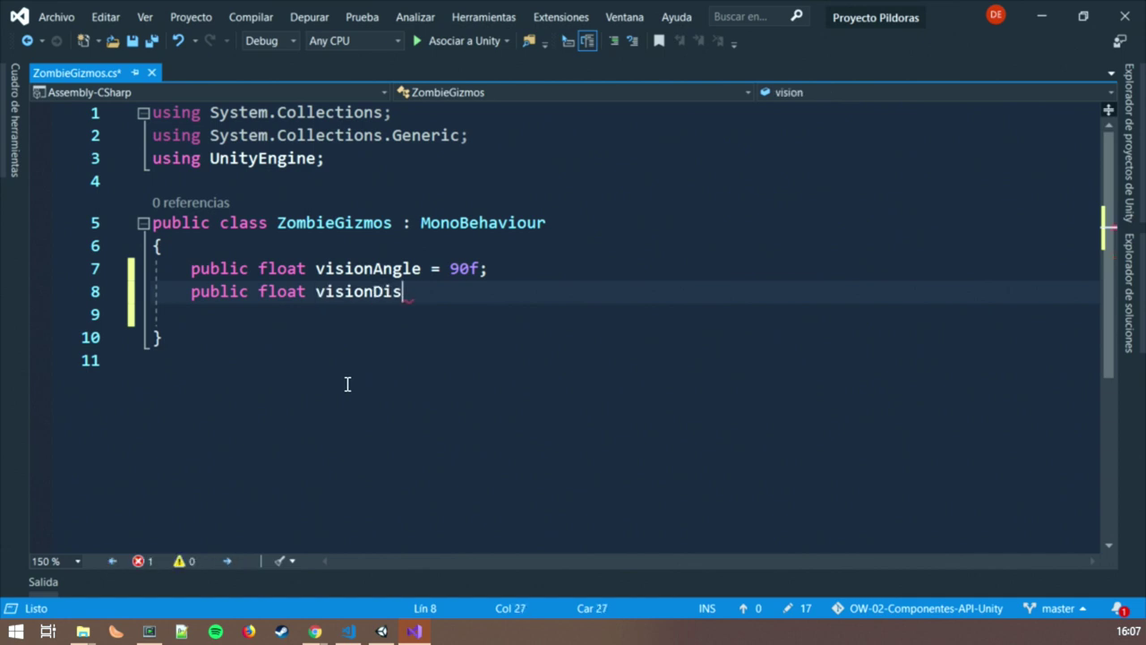
{"action": "type", "text": "tance = 2f;"}
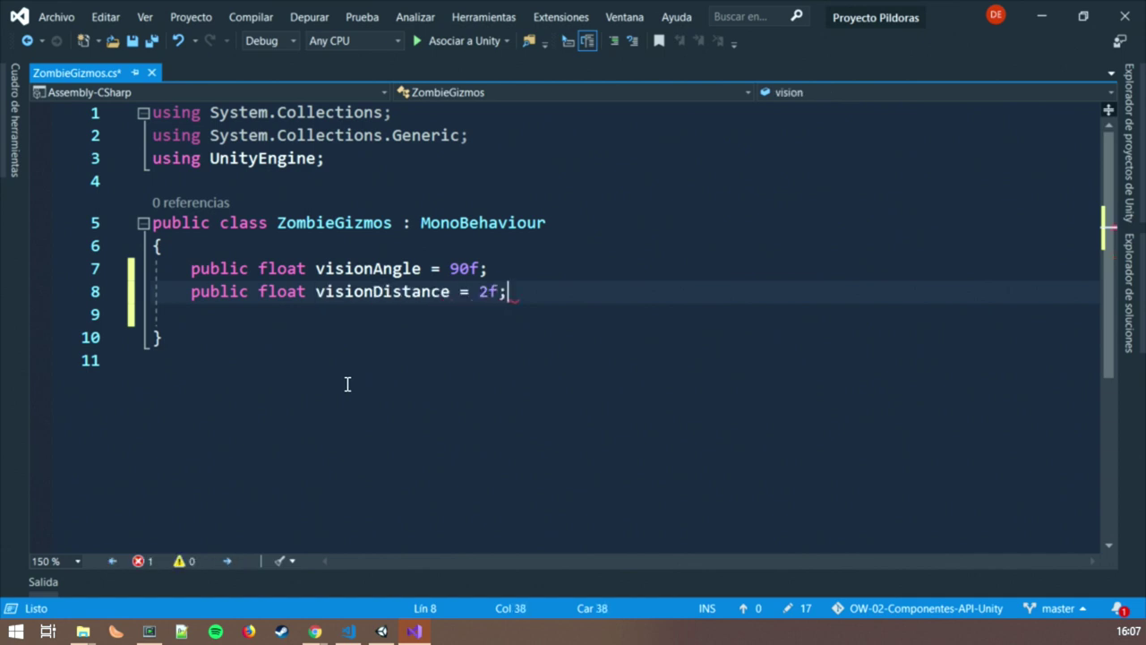
{"action": "key", "text": "Return"}
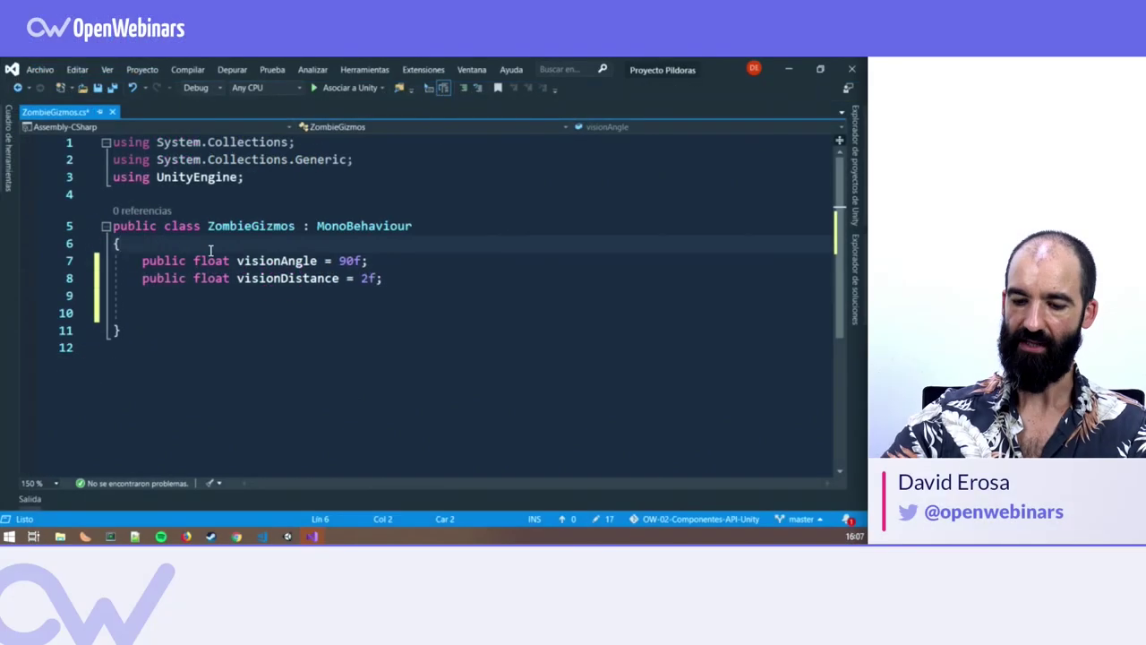
Add a [Range(0f, 360f)] attribute above visionAngle.
{"action": "left_click", "coordinate": [211, 249]}
{"action": "key", "text": "Return"}
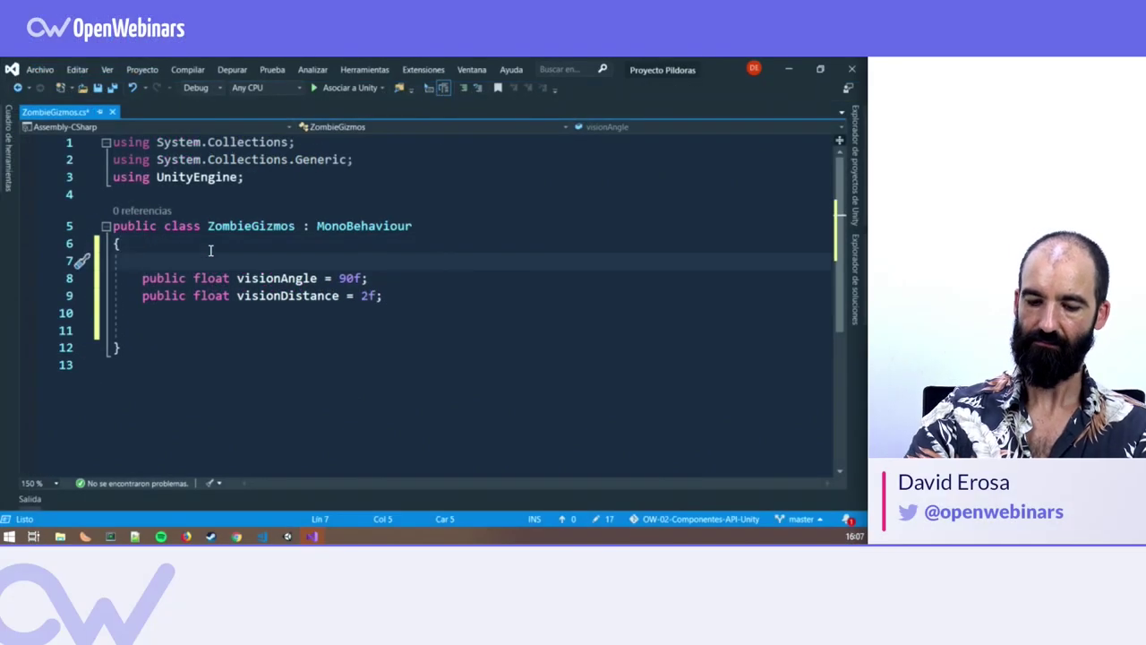
{"action": "type", "text": "[R"}
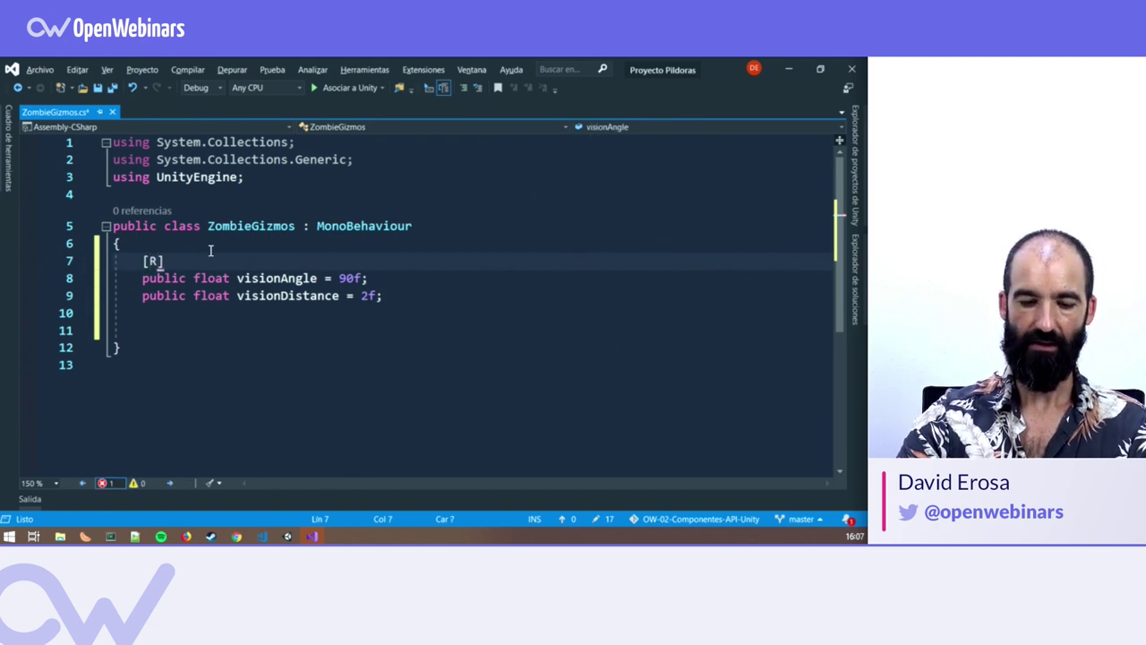
{"action": "type", "text": "ange("}
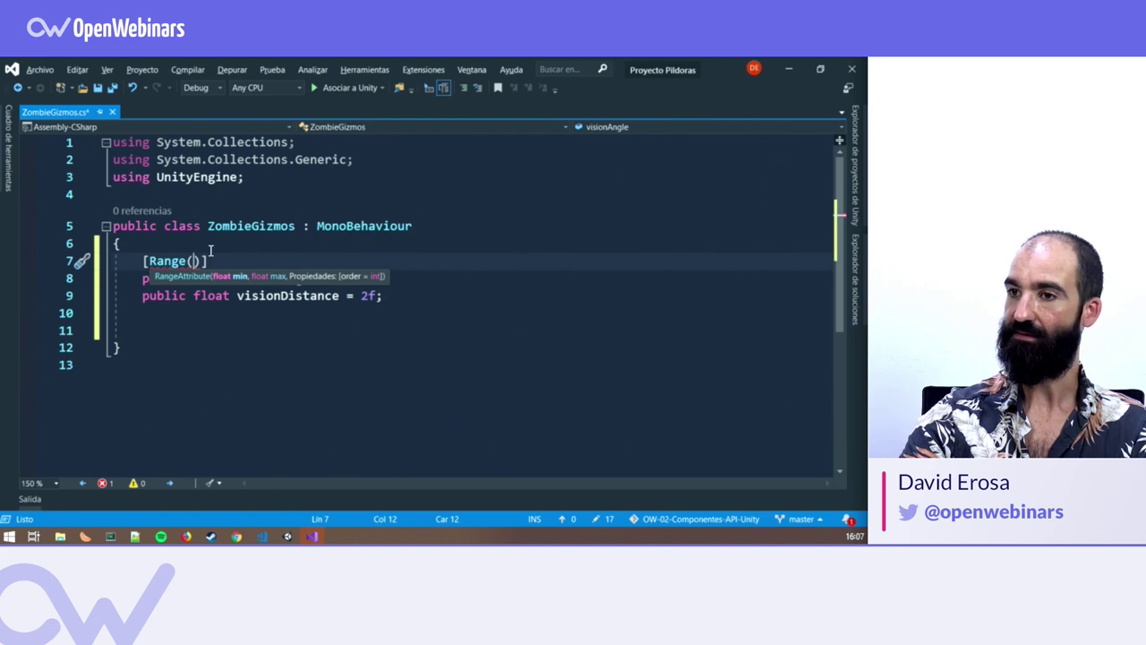
{"action": "type", "text": "0f, "}
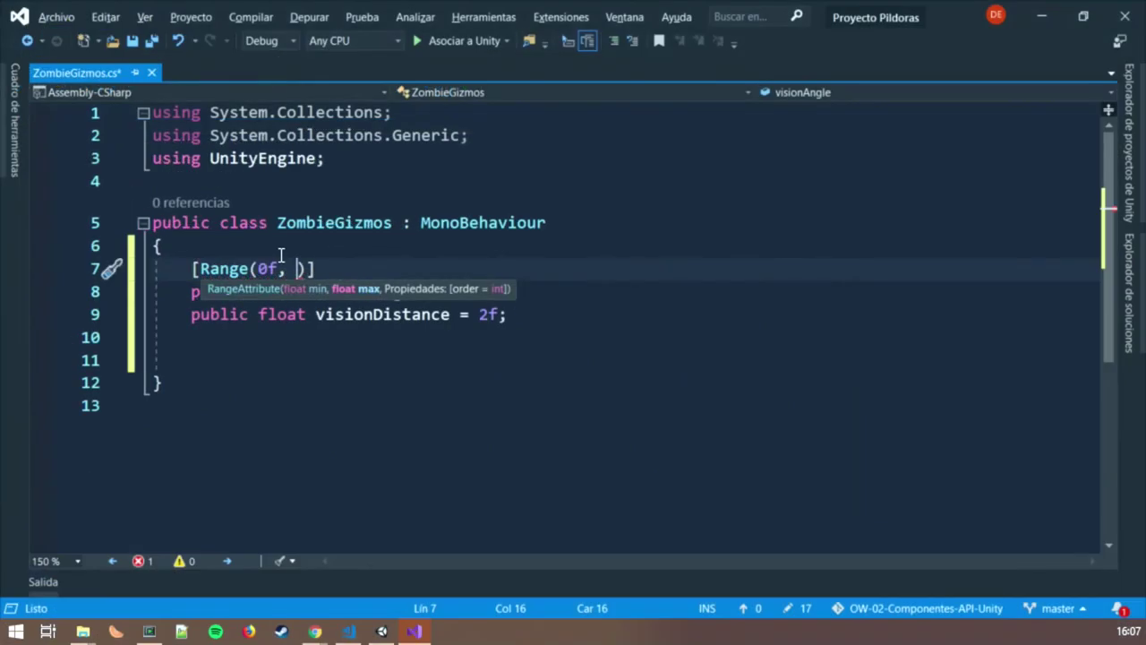
{"action": "type", "text": "360f"}
{"action": "key", "text": "Escape"}
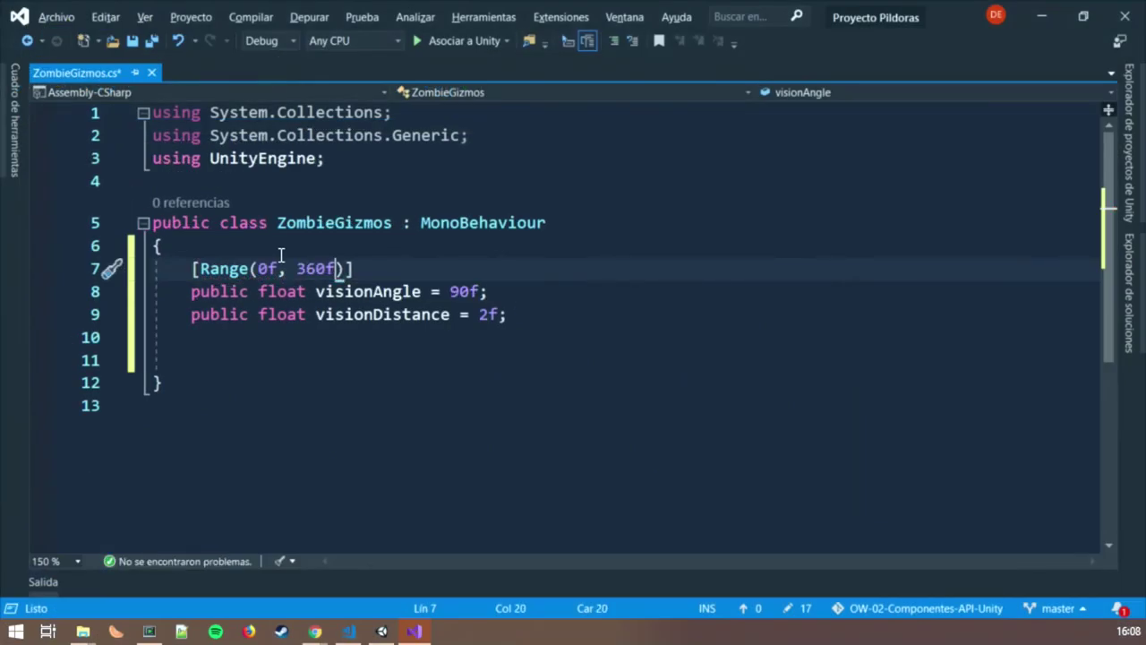
Save the script and add blank lines below visionDistance for a new method.
{"action": "left_click", "coordinate": [520, 294]}
{"action": "key", "text": "ctrl+s"}
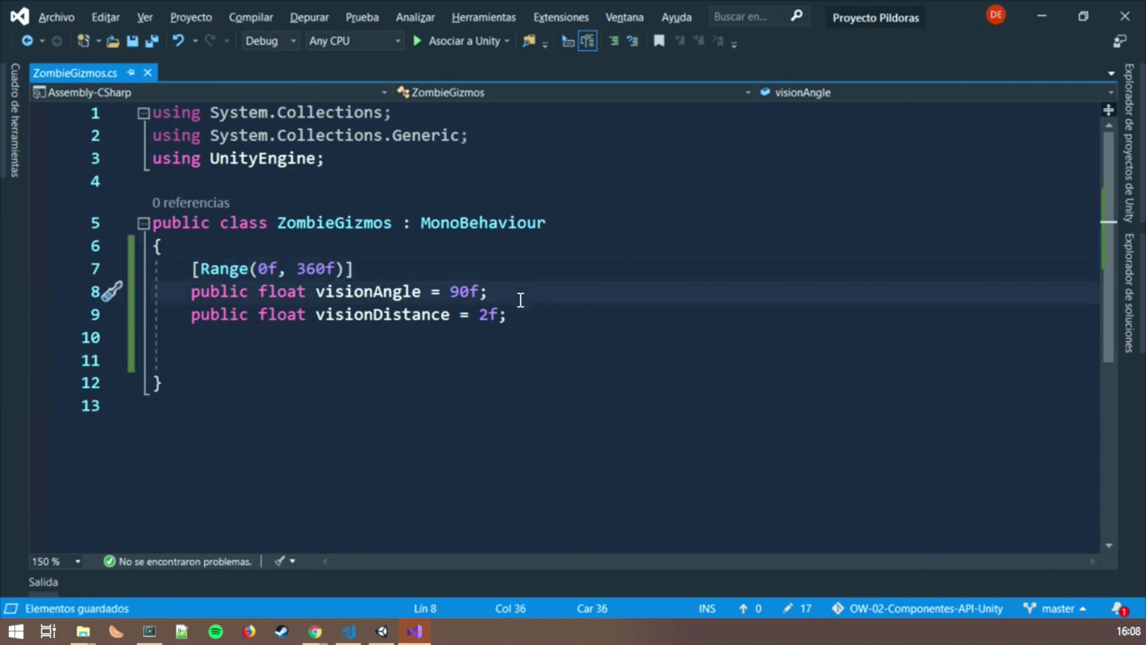
{"action": "left_click", "coordinate": [547, 315]}
{"action": "key", "text": "Return"}
{"action": "key", "text": "Return"}
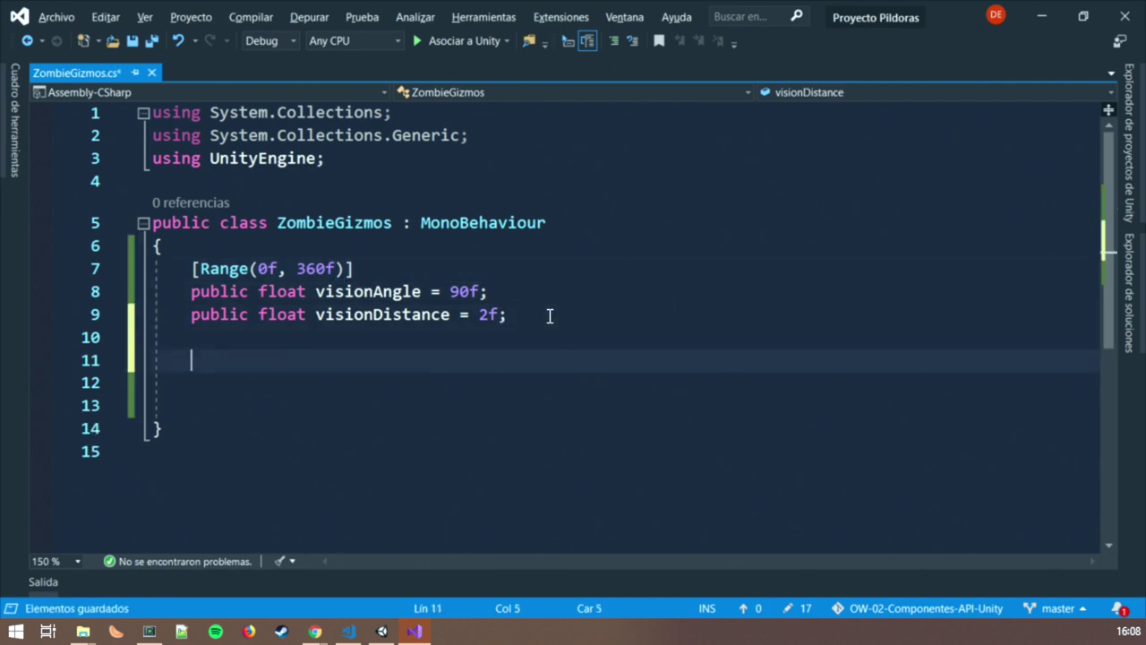
Add a public OnDrawGizmos method that returns early when visionAngle <= 0f.
{"action": "type", "text": "public void O"}
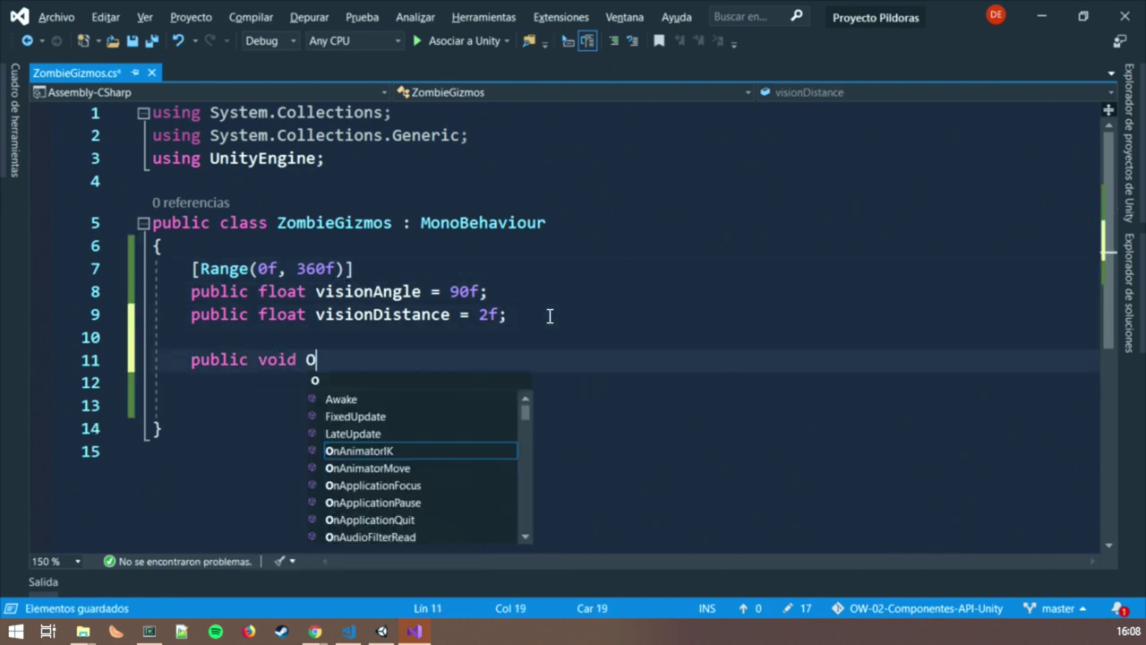
{"action": "type", "text": "nDraw"}
{"action": "key", "text": "Tab"}
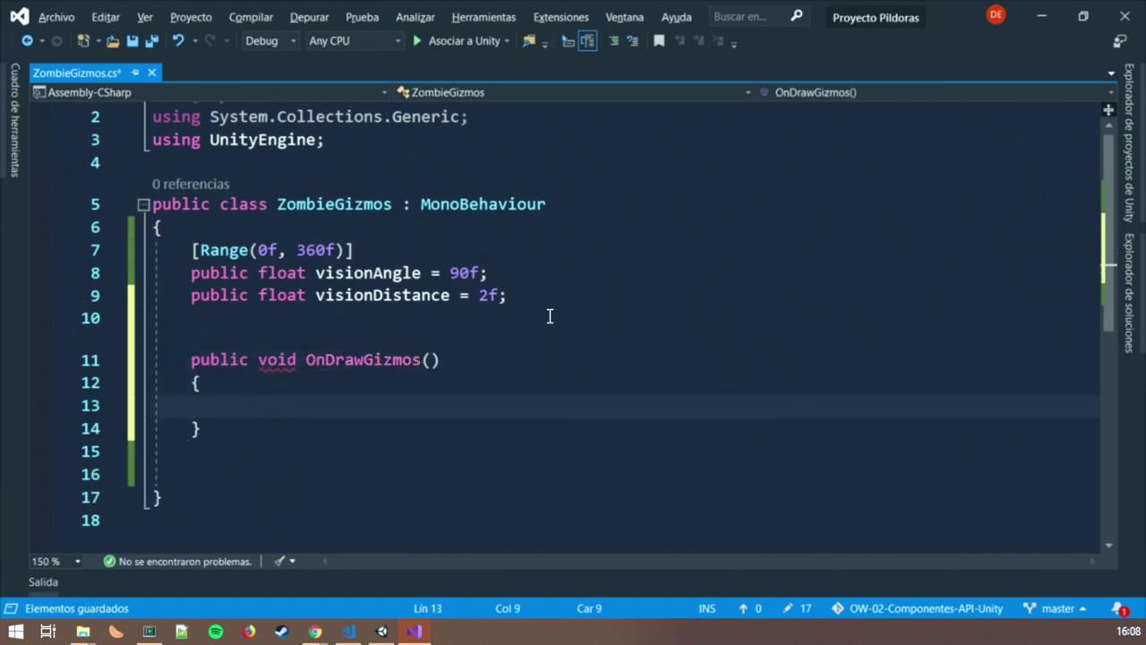
{"action": "type", "text": "if("}
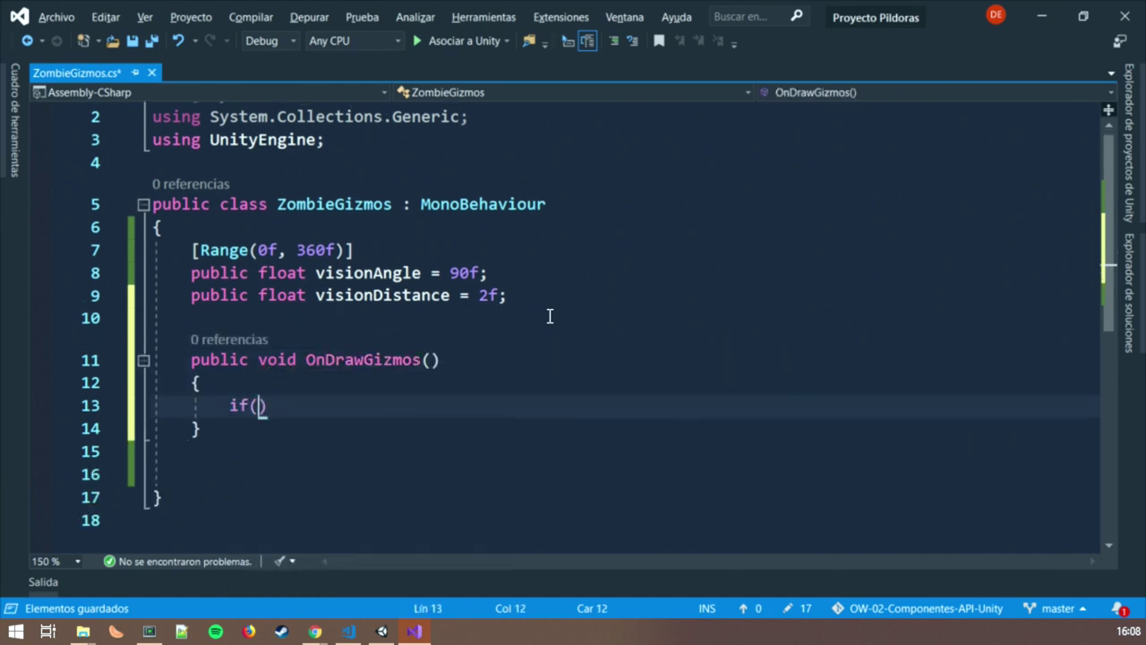
{"action": "type", "text": "vidi"}
{"action": "key", "text": "BackSpace"}
{"action": "key", "text": "BackSpace"}
{"action": "key", "text": "BackSpace"}
{"action": "type", "text": "s"}
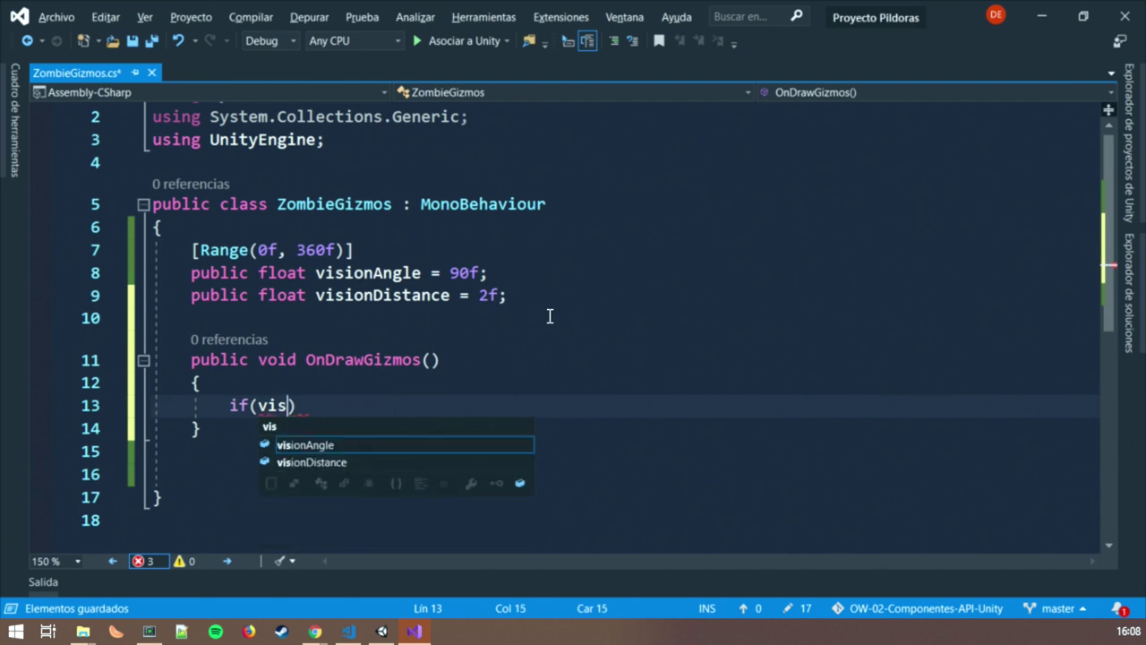
{"action": "key", "text": "Tab"}
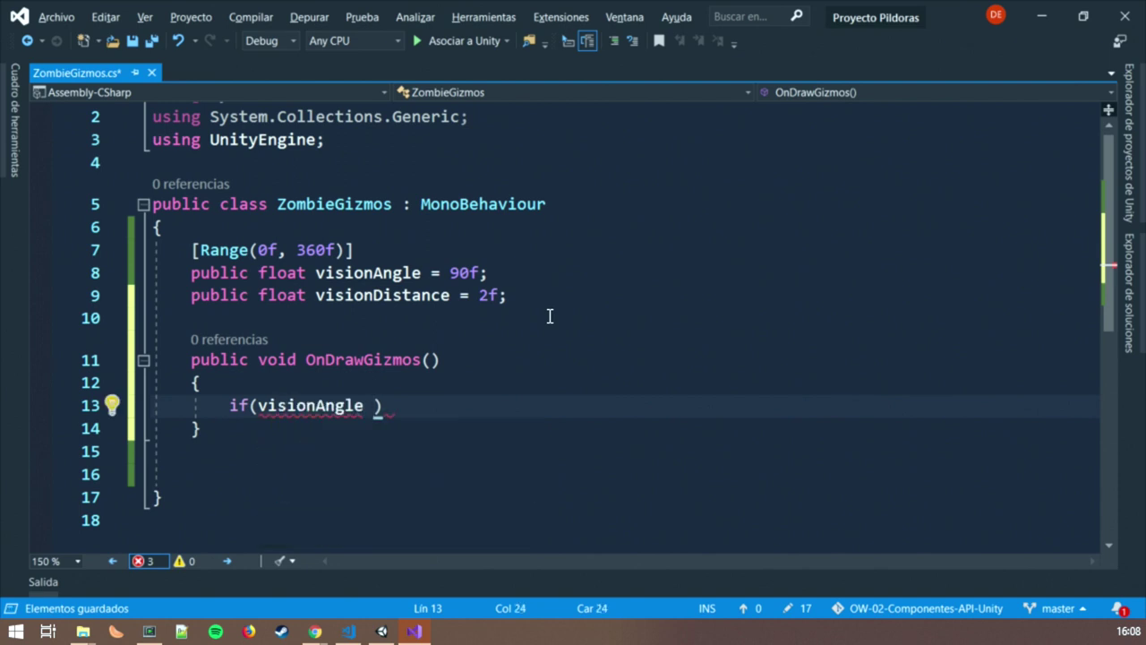
{"action": "type", "text": "<= 0f) re"}
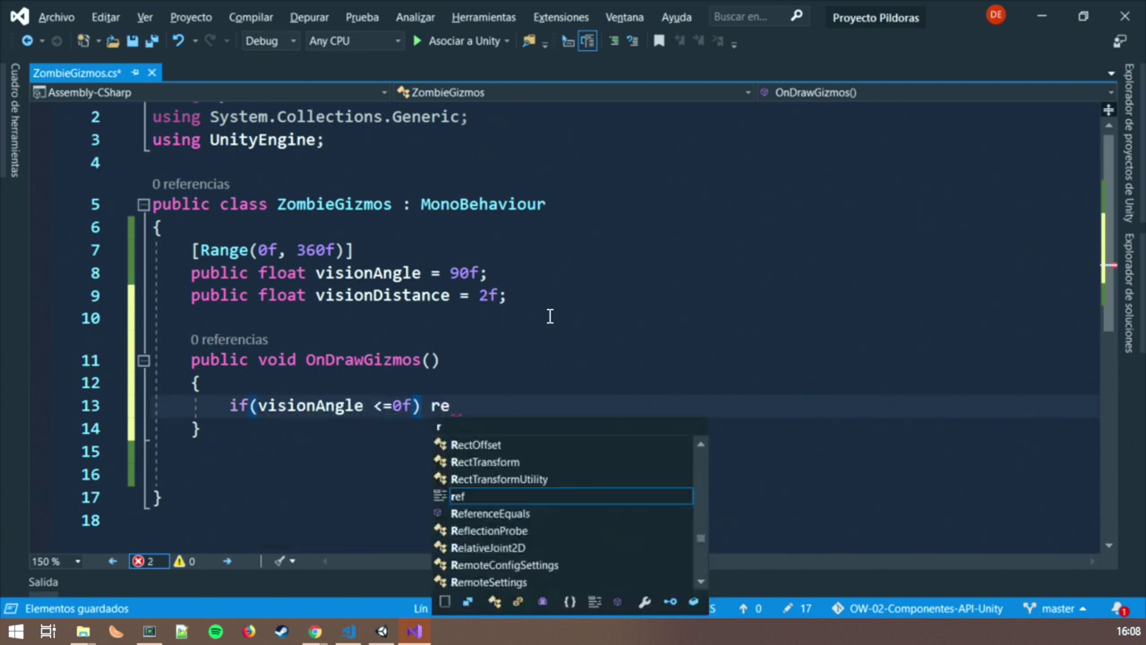
{"action": "key", "text": "Tab"}
{"action": "type", "text": ";"}
{"action": "key", "text": "Return"}
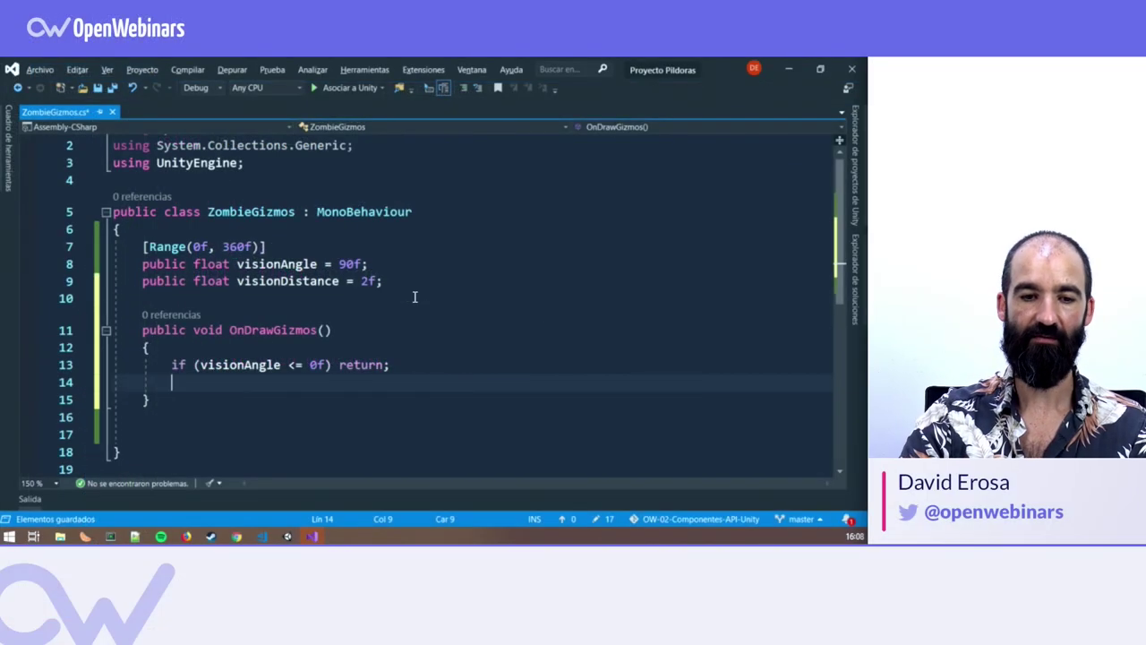
Compute float halfVisionAngle = visionAngle * .5f inside OnDrawGizmos.
{"action": "type", "text": "fl"}
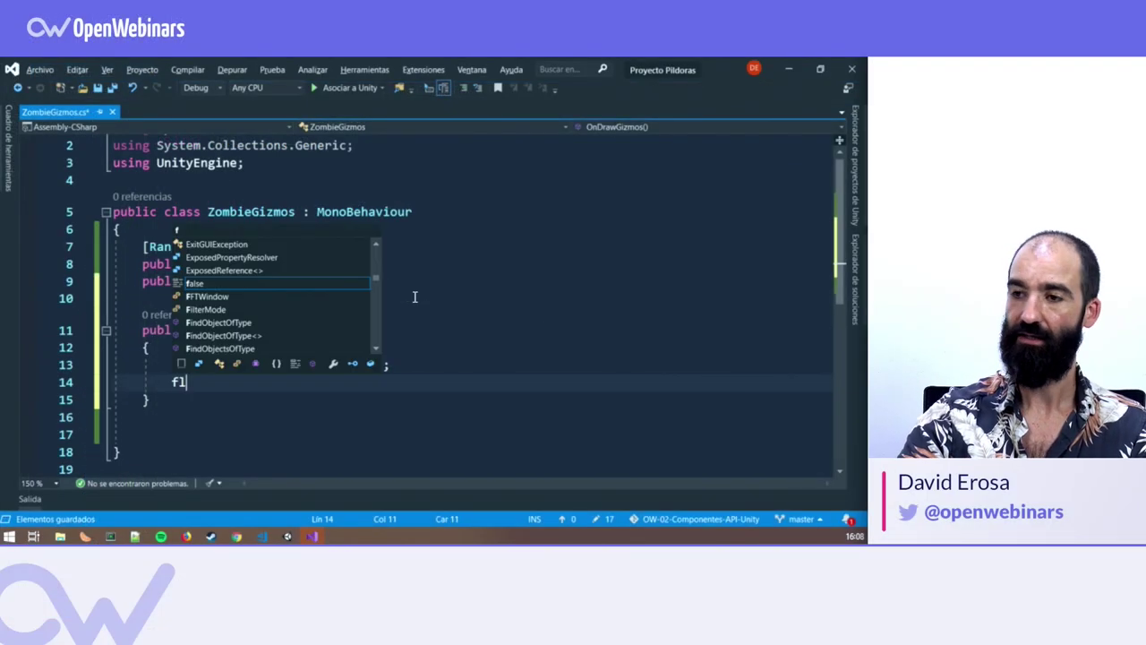
{"action": "type", "text": "oat hal"}
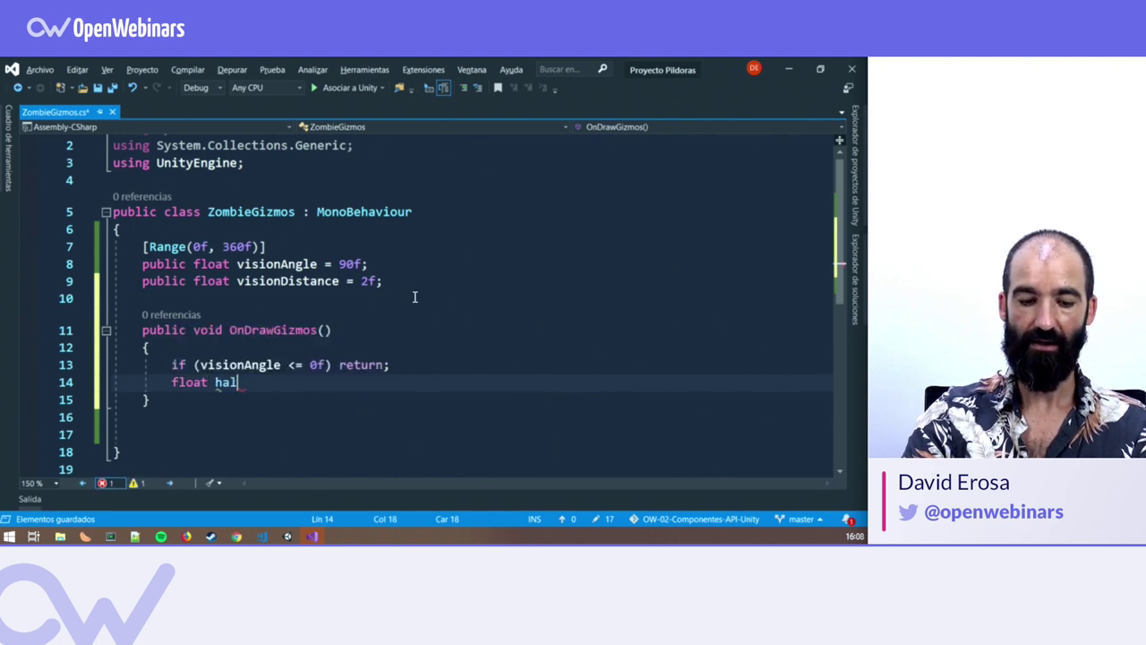
{"action": "type", "text": "fVisionAngle"}
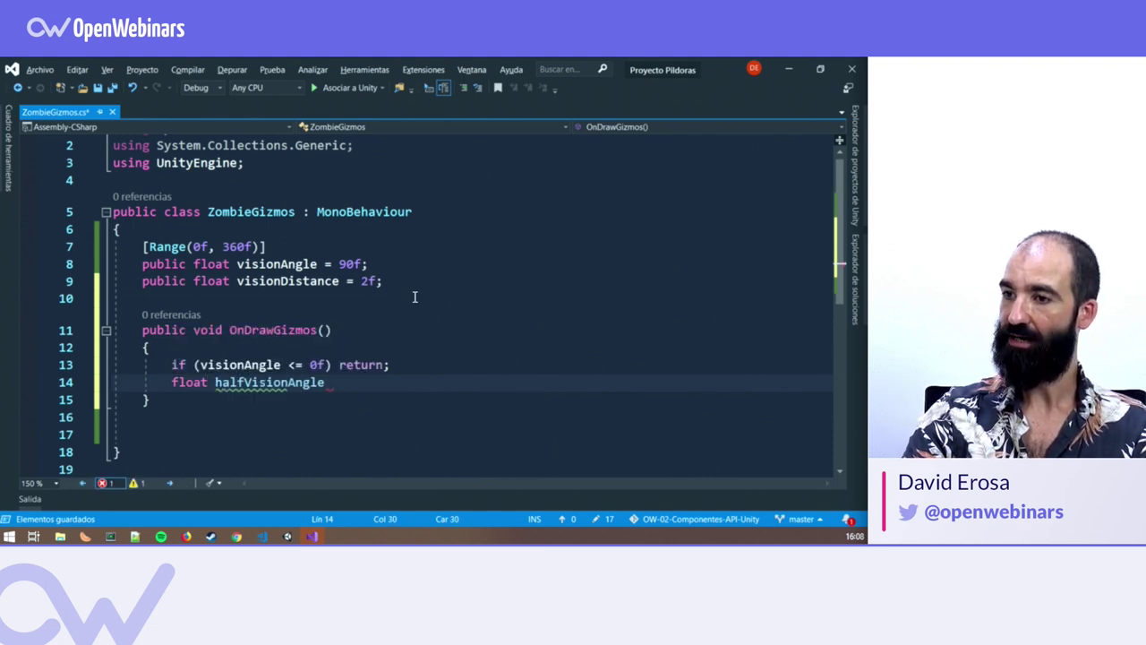
{"action": "type", "text": " = "}
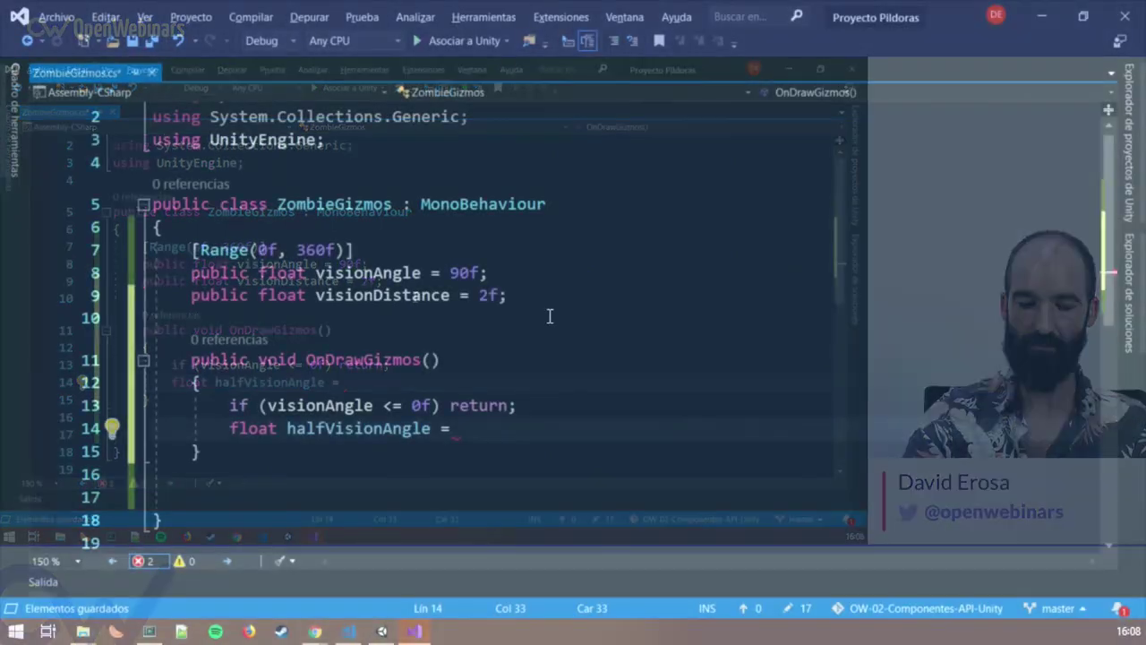
{"action": "type", "text": "visionAn"}
{"action": "key", "text": "Tab"}
{"action": "type", "text": "* "}
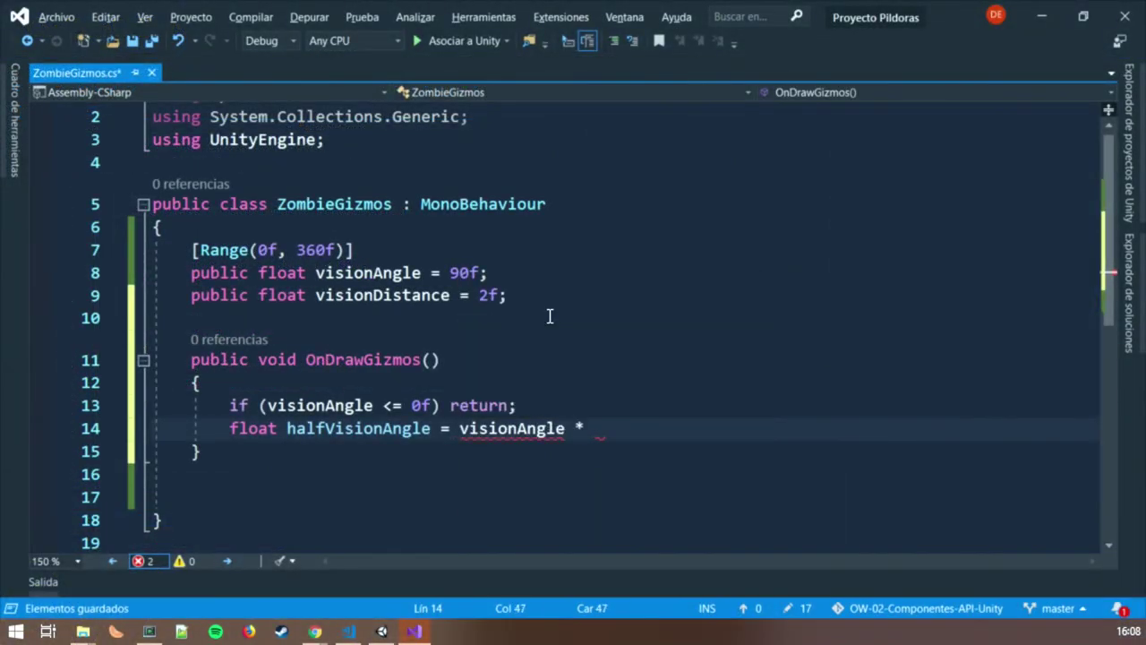
{"action": "type", "text": ".5f;"}
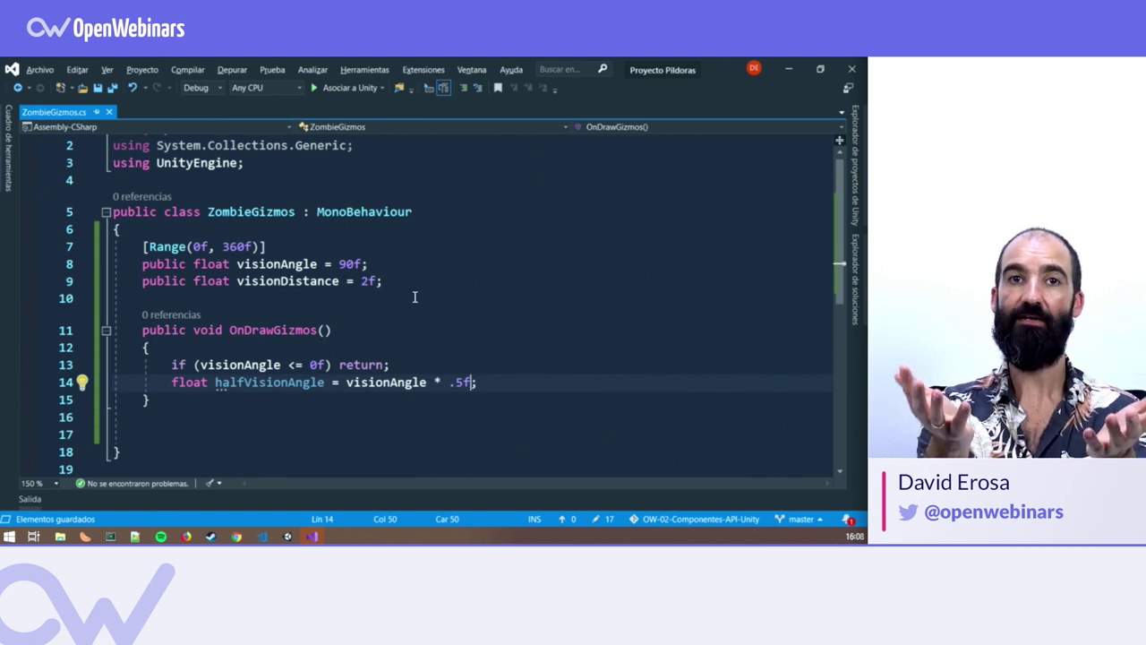
{"action": "key", "text": "End"}
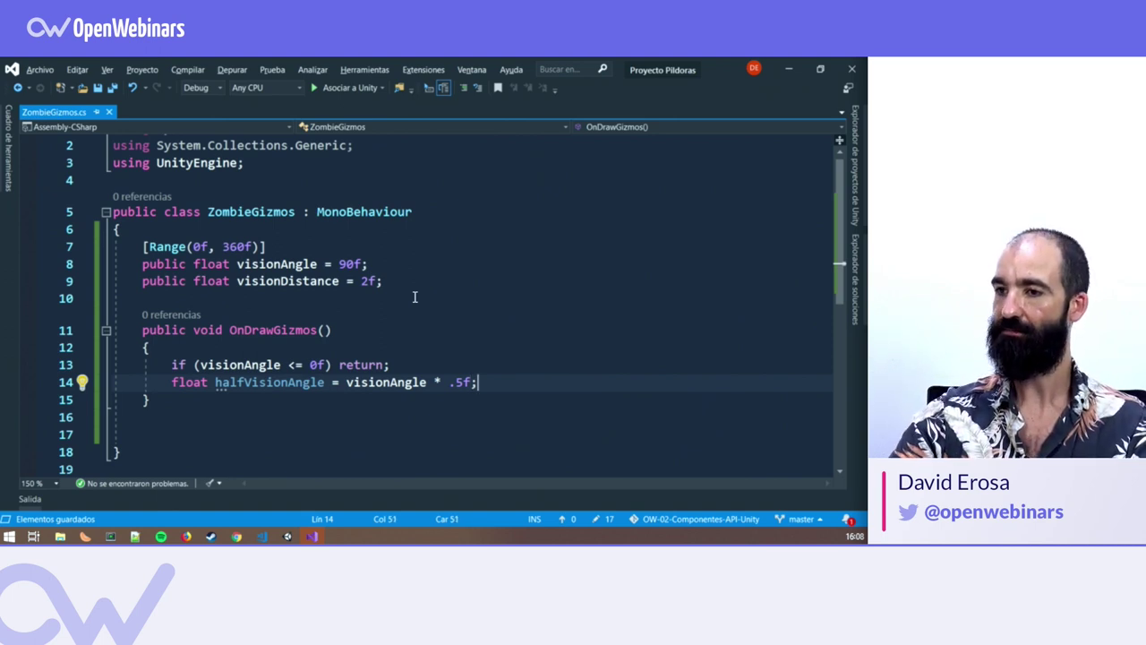
{"action": "key", "text": "Return"}
{"action": "key", "text": "Return"}
Declare two Vector3 points, p1 and p2.
{"action": "type", "text": "Vector"}
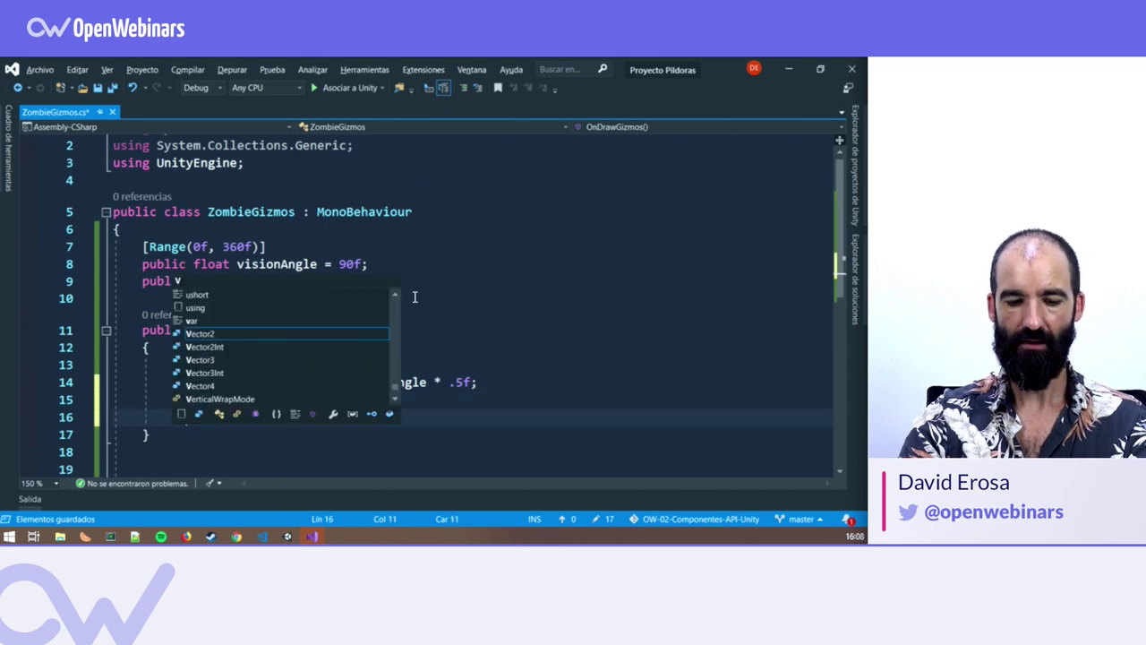
{"action": "type", "text": "3"}
{"action": "key", "text": "BackSpace"}
{"action": "key", "text": "BackSpace"}
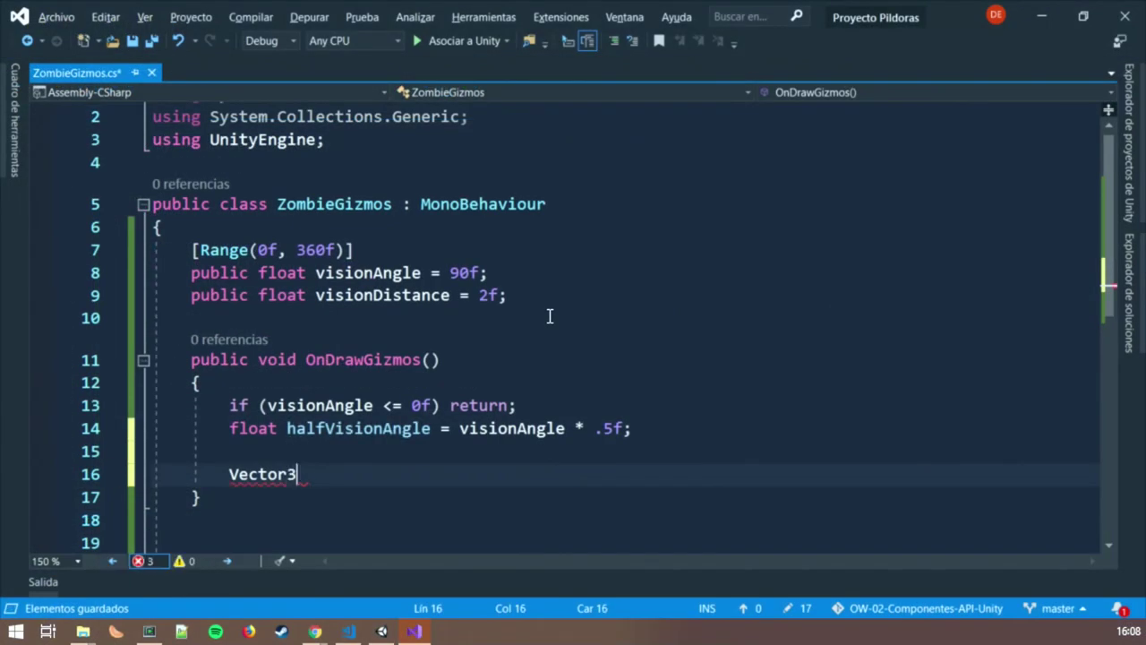
{"action": "type", "text": "p1 ="}
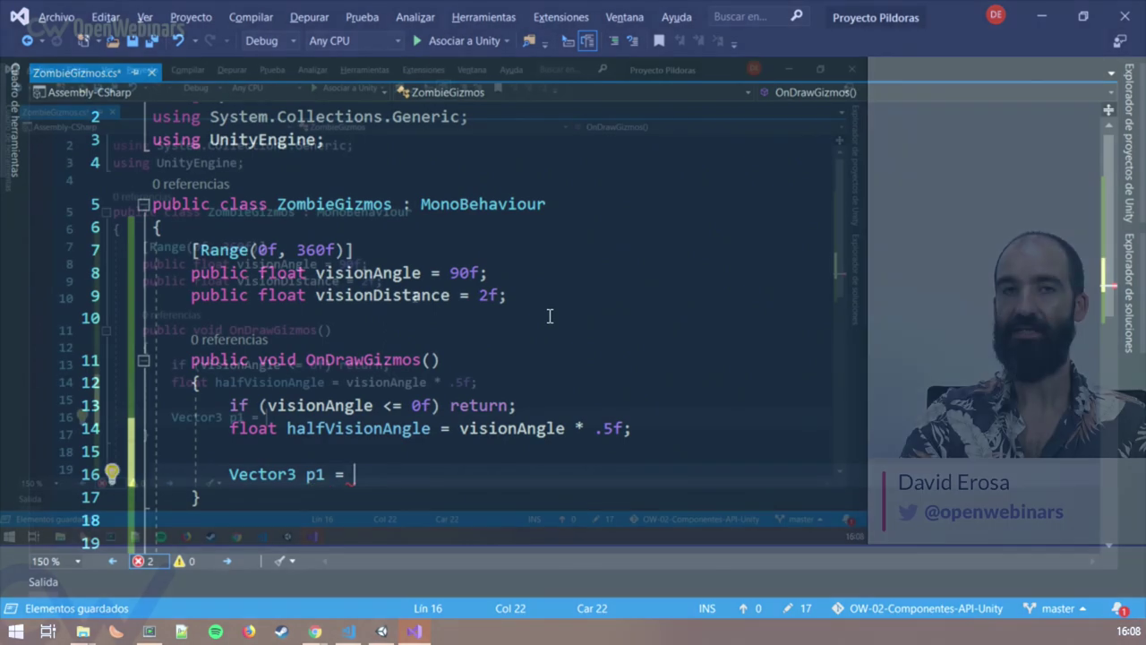
{"action": "key", "text": "BackSpace"}
{"action": "key", "text": "BackSpace"}
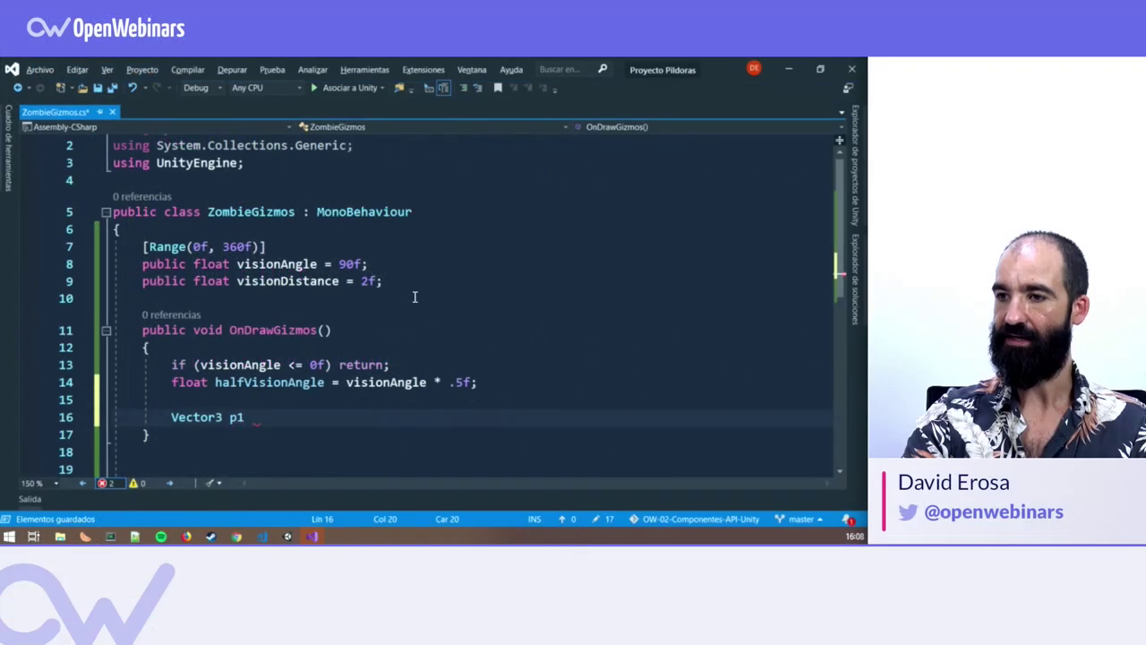
{"action": "type", "text": ", p2;"}
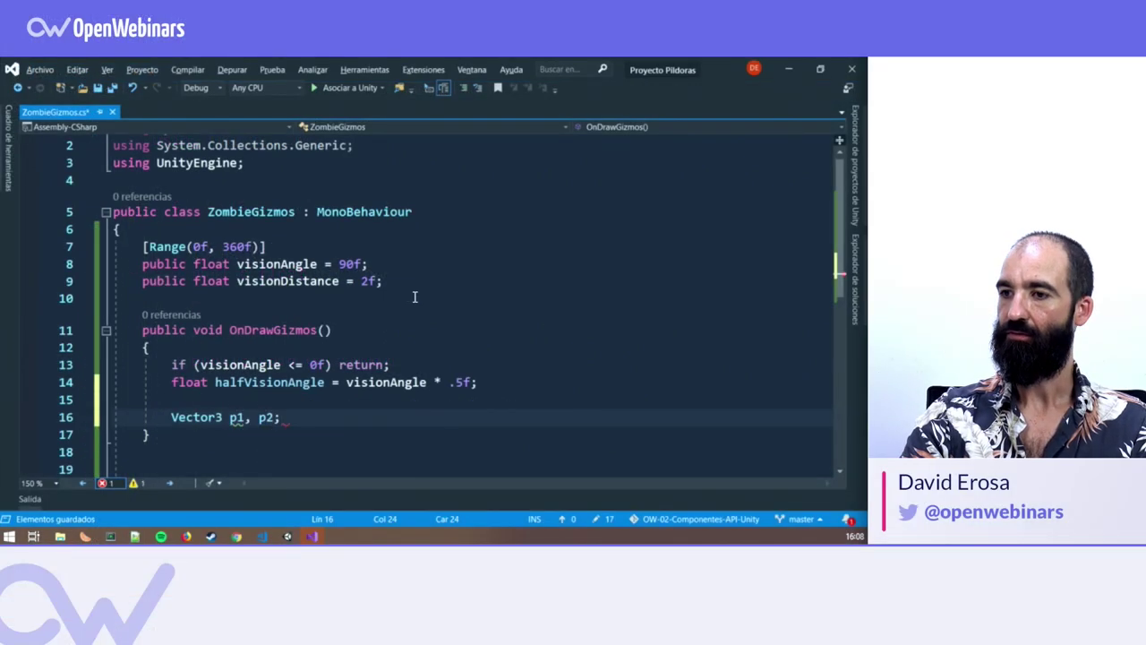
{"action": "key", "text": "Return"}
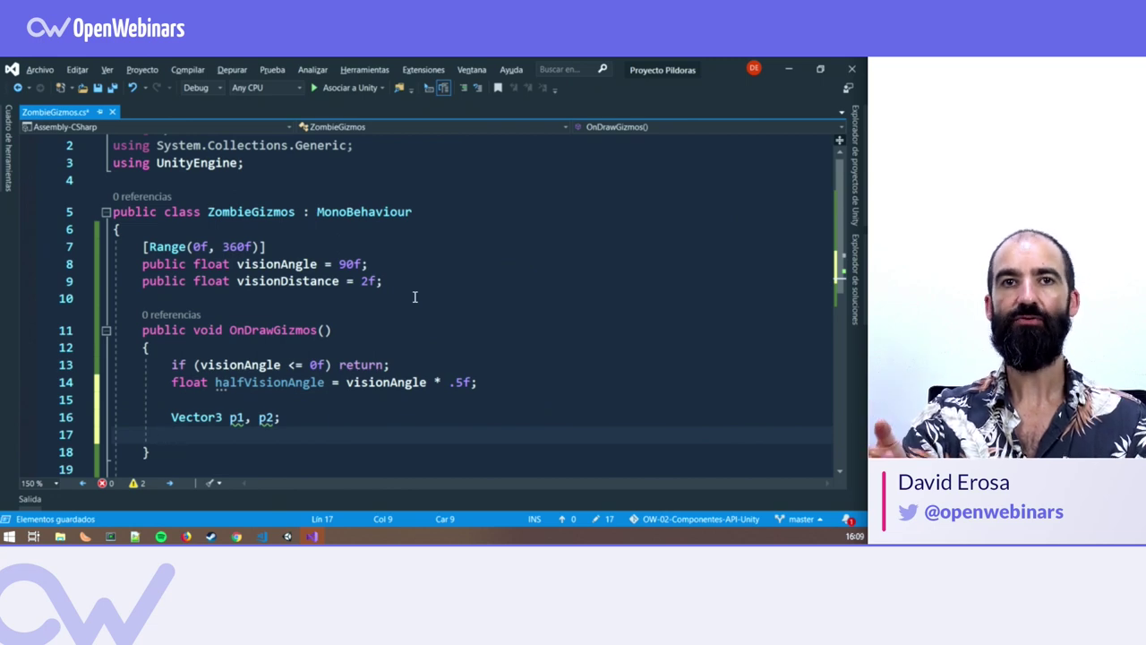
Deselect the zombie and zoom the Scene view out so it sits small on the left.
{"action": "key", "text": "alt+Tab"}
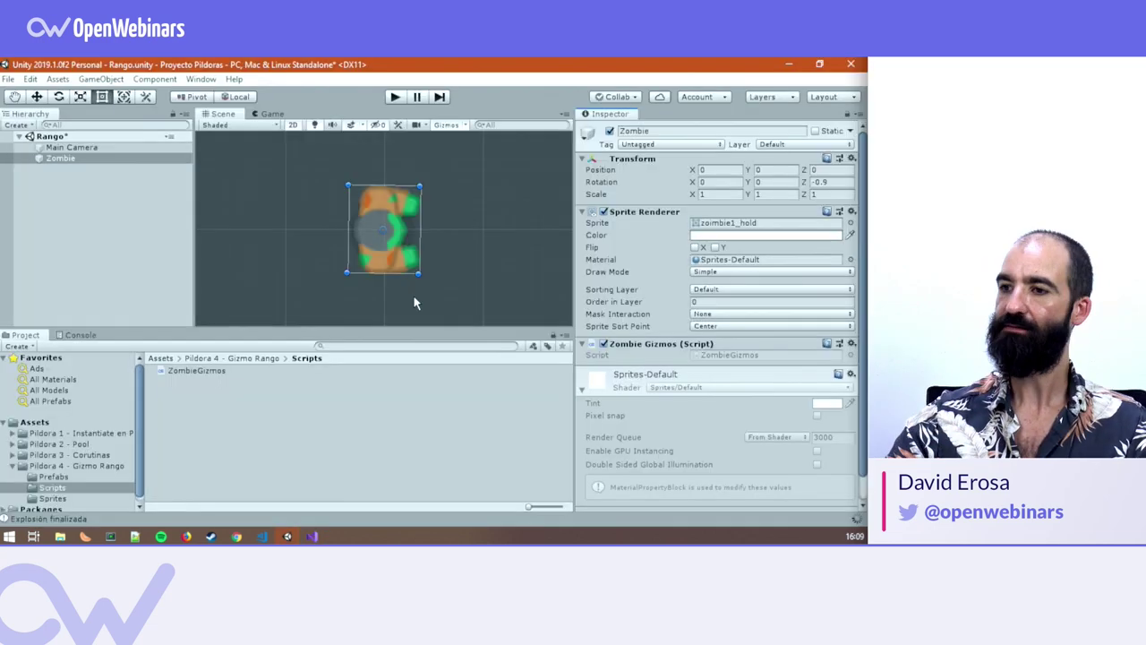
{"action": "left_click", "coordinate": [450, 242]}
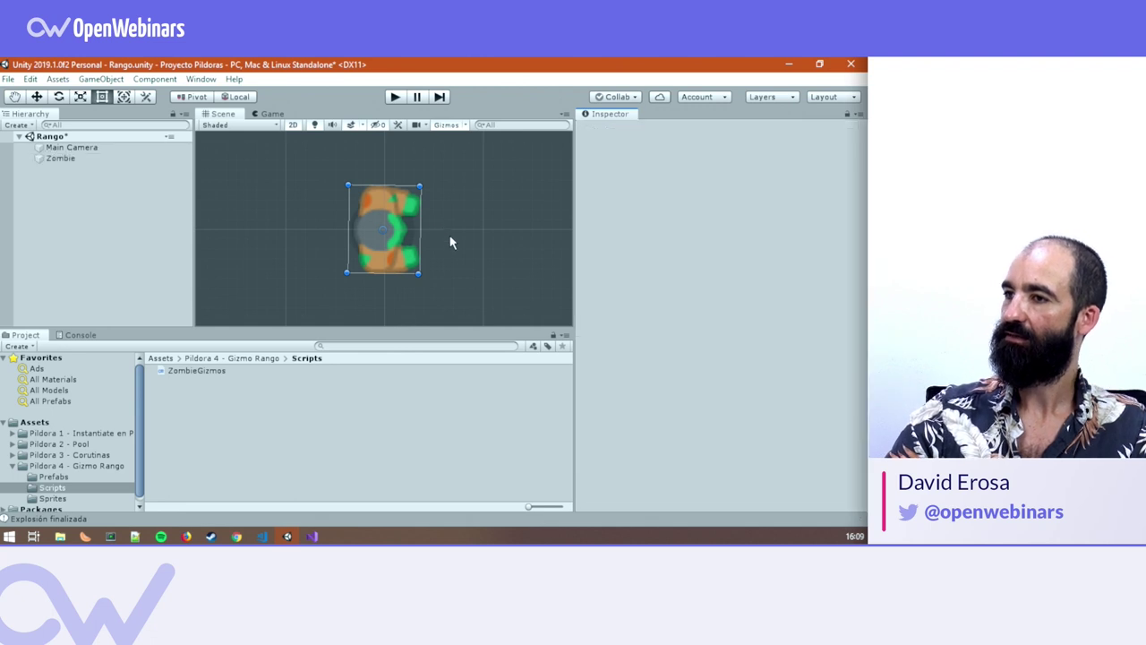
{"action": "scroll", "coordinate": [470, 238], "scroll_direction": "down", "scroll_amount": 5}
{"action": "middle_click_drag", "start_coordinate": [473, 238], "coordinate": [298, 242]}
{"action": "scroll", "coordinate": [298, 242], "scroll_direction": "down", "scroll_amount": 1}
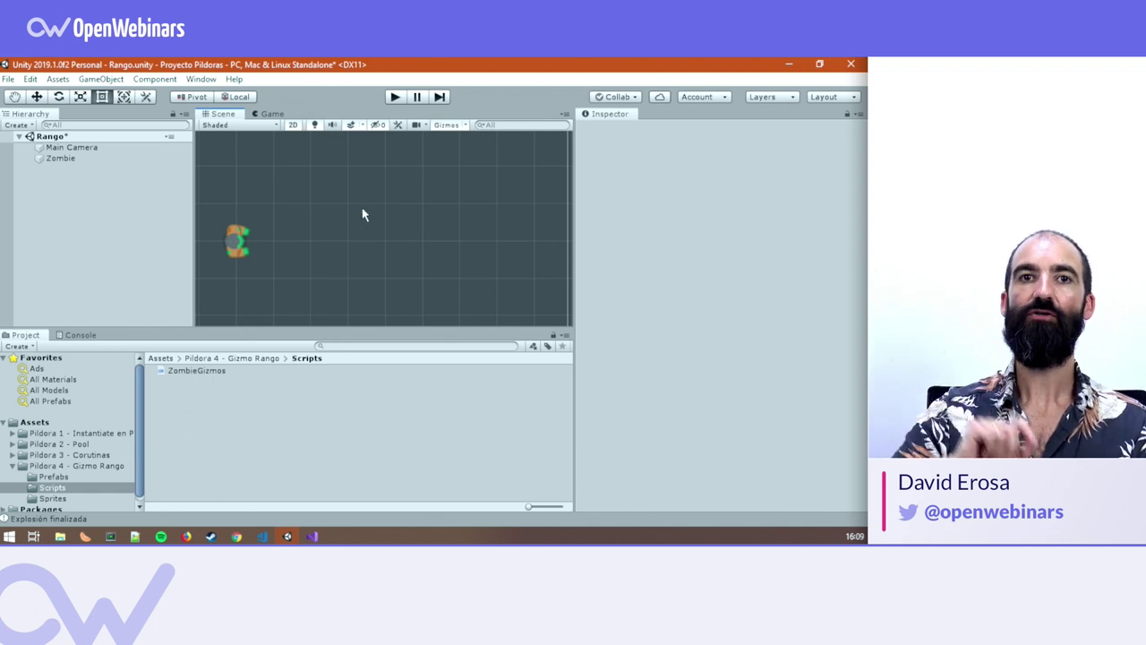
{"action": "key", "text": "q"}
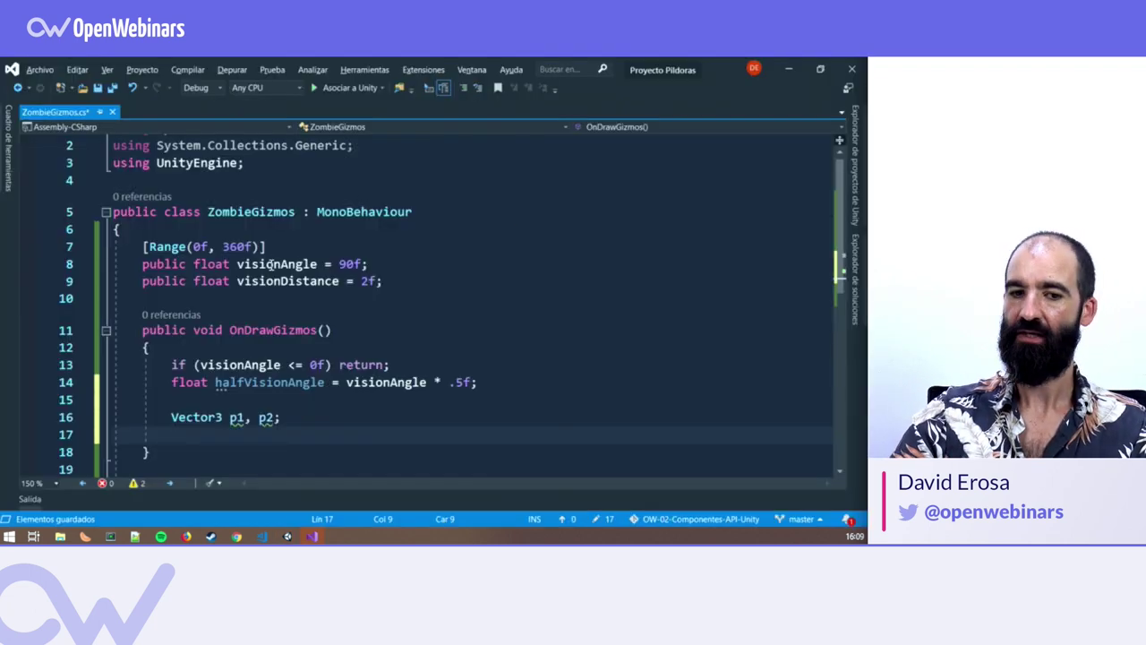
Assign p1 = PointForAngle(halfVisionAngle) and p2 = PointForAngle(-halfVisionAngle).
{"action": "left_click", "coordinate": [289, 418]}
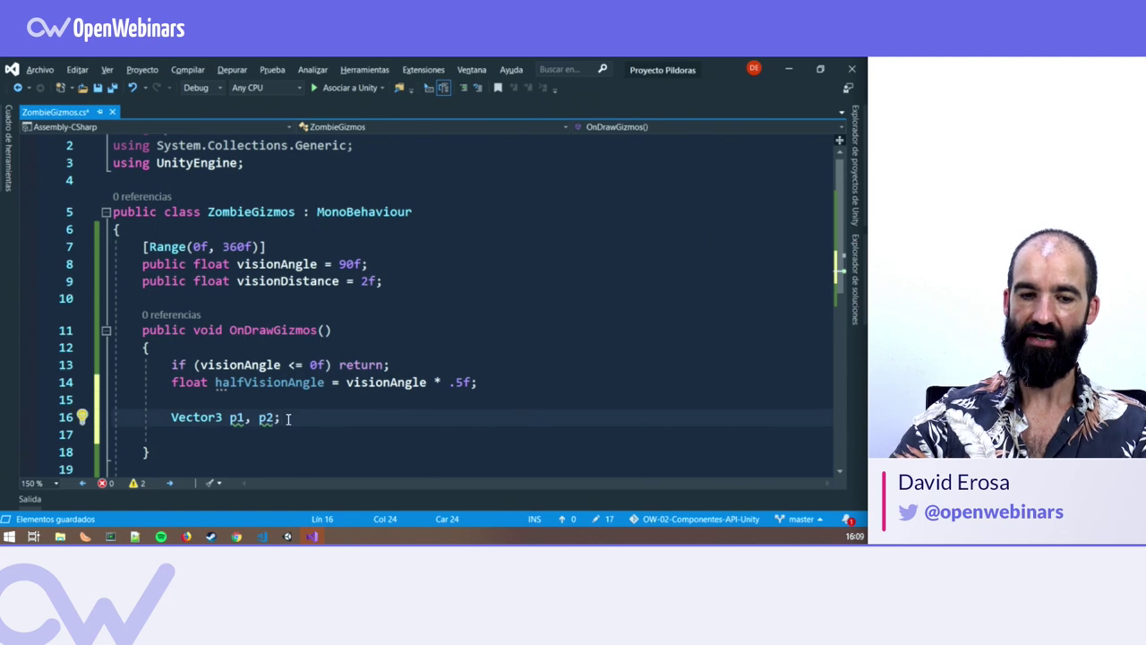
{"action": "key", "text": "Return"}
{"action": "type", "text": "p"}
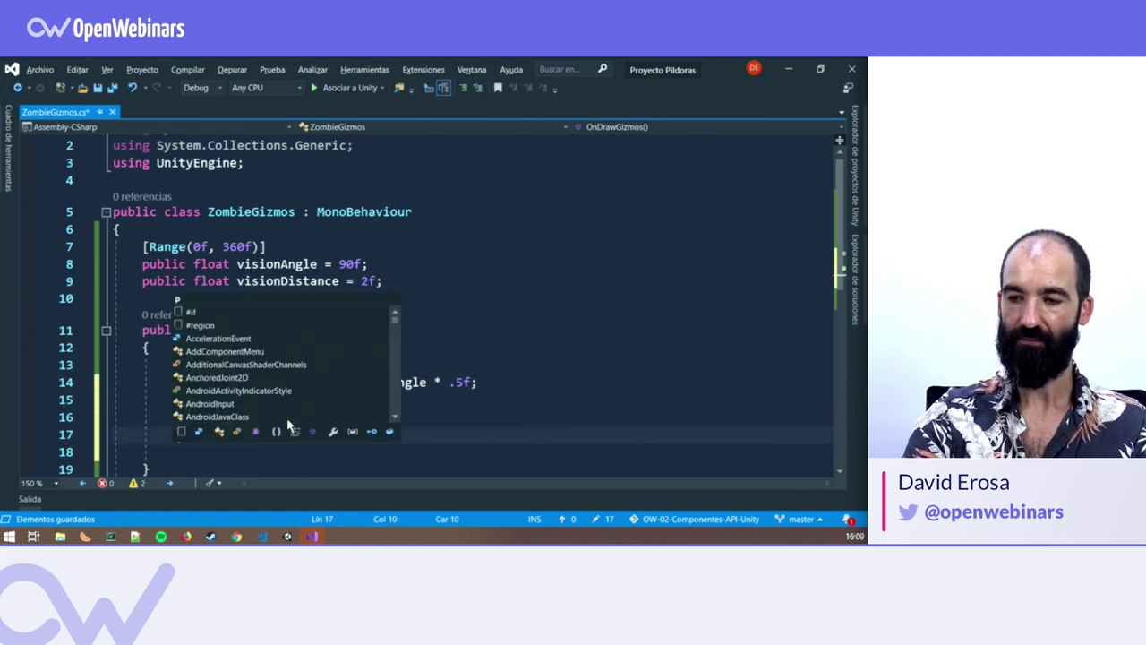
{"action": "type", "text": "1 ="}
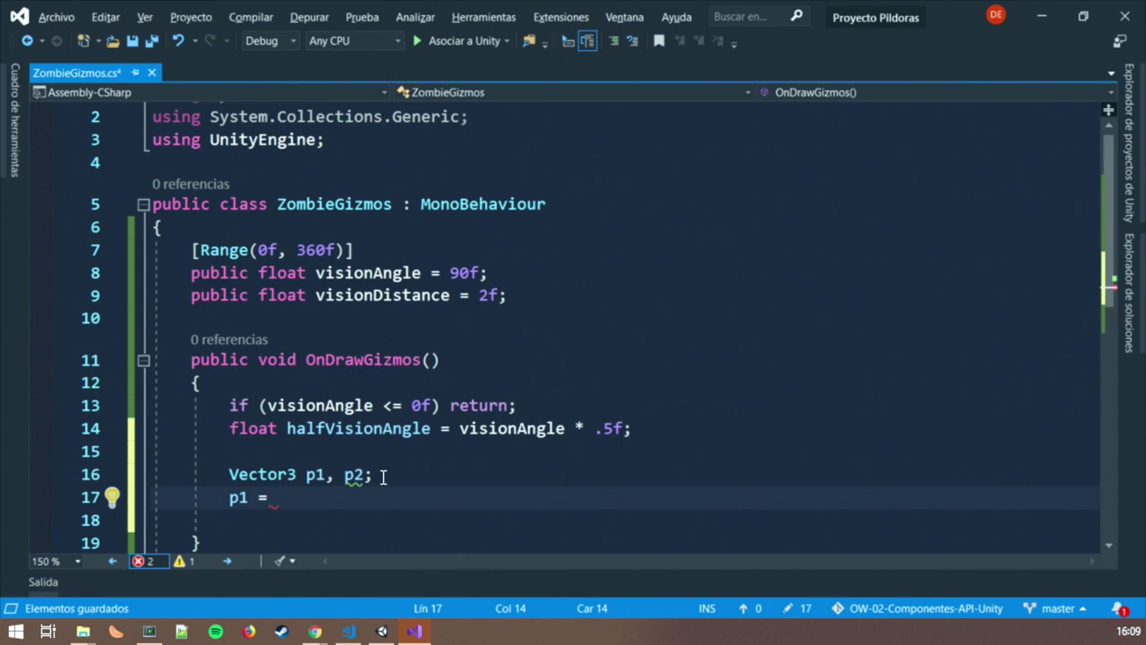
{"action": "type", "text": "Poi"}
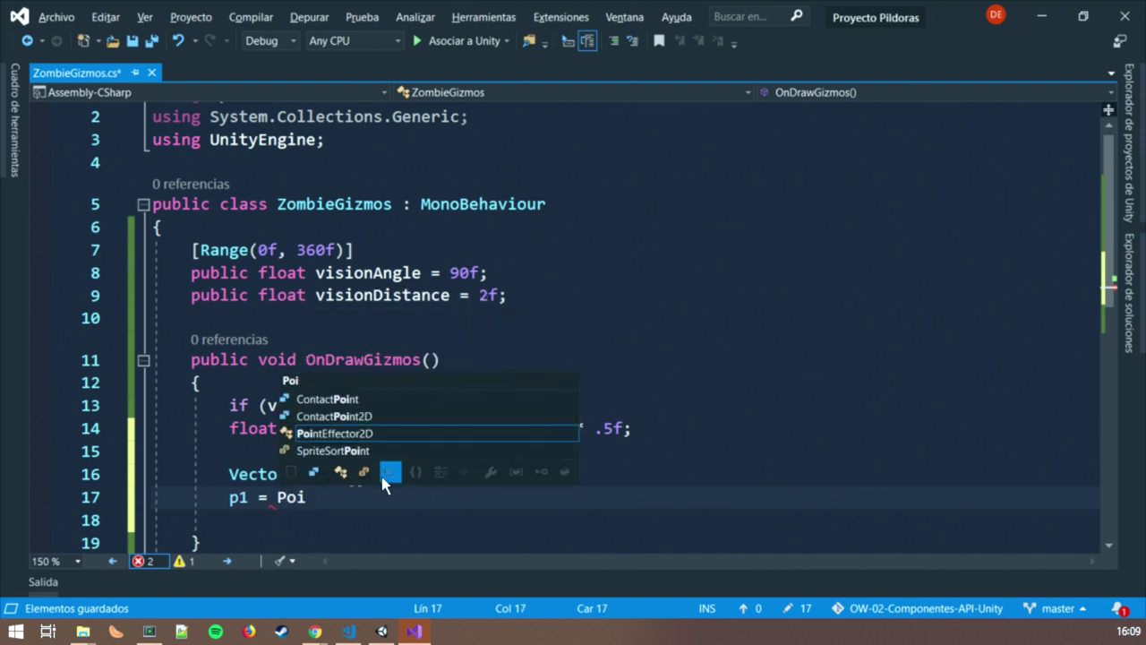
{"action": "type", "text": "ntForAngle"}
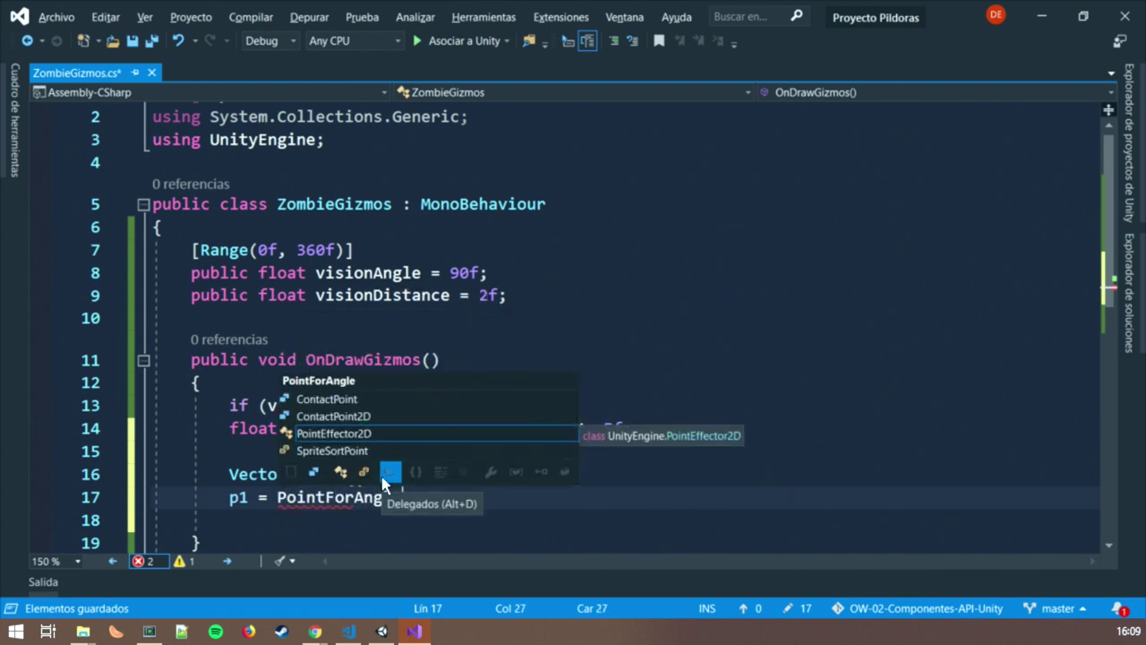
{"action": "type", "text": "("}
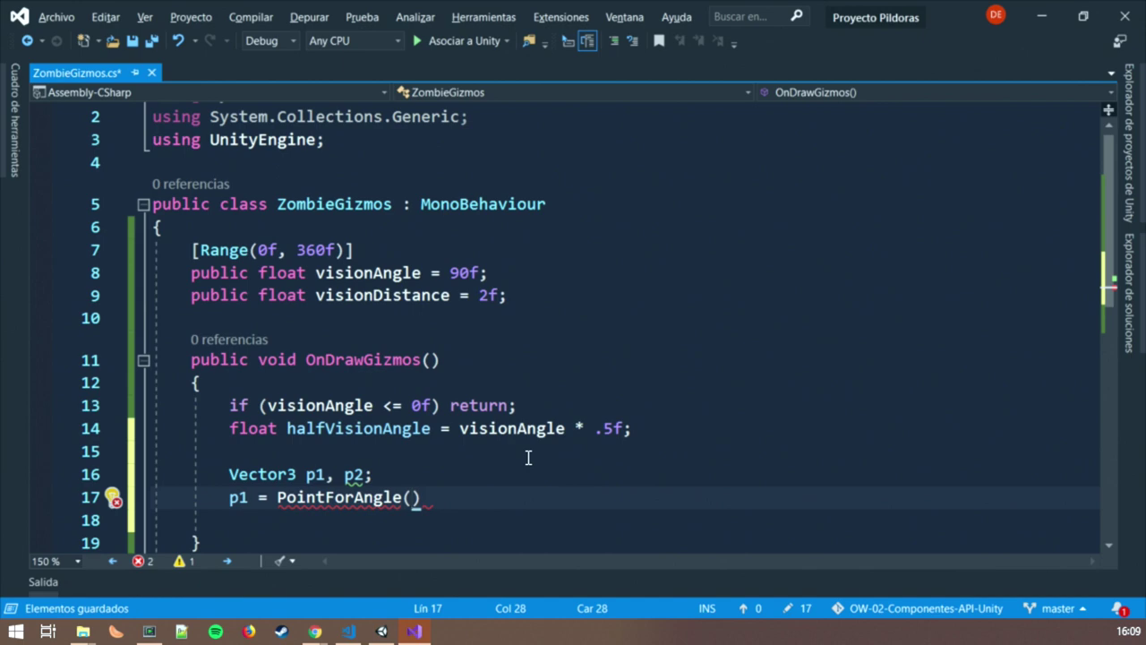
{"action": "type", "text": "half"}
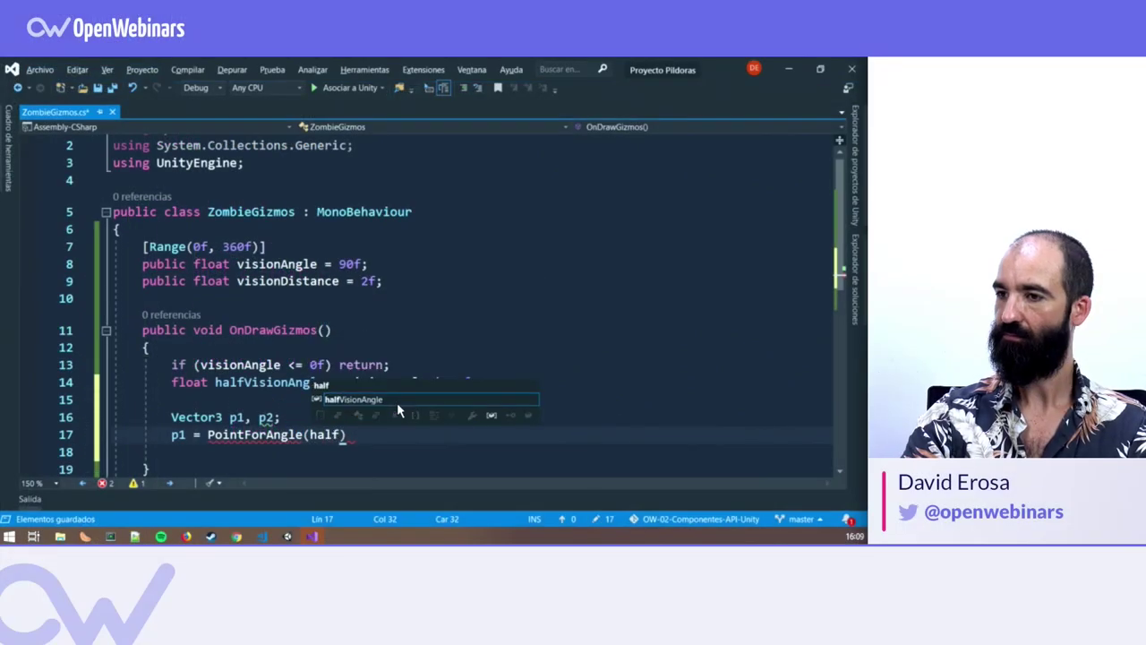
{"action": "key", "text": "Tab"}
{"action": "type", "text": ";"}
{"action": "key", "text": "Return"}
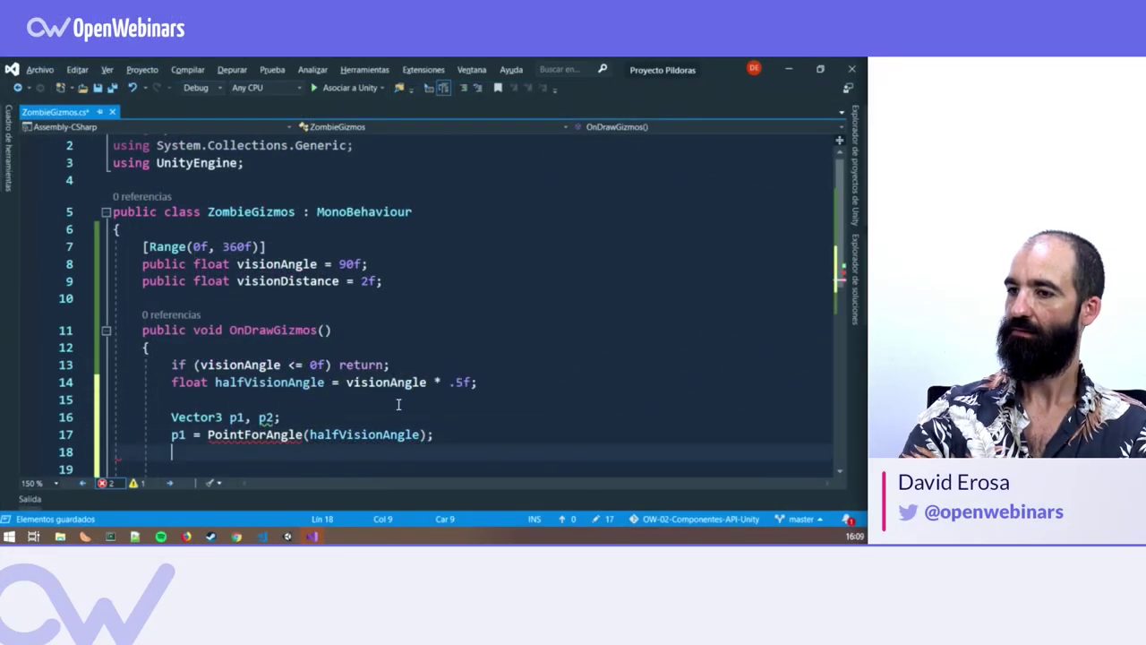
{"action": "type", "text": "p2 = Poi"}
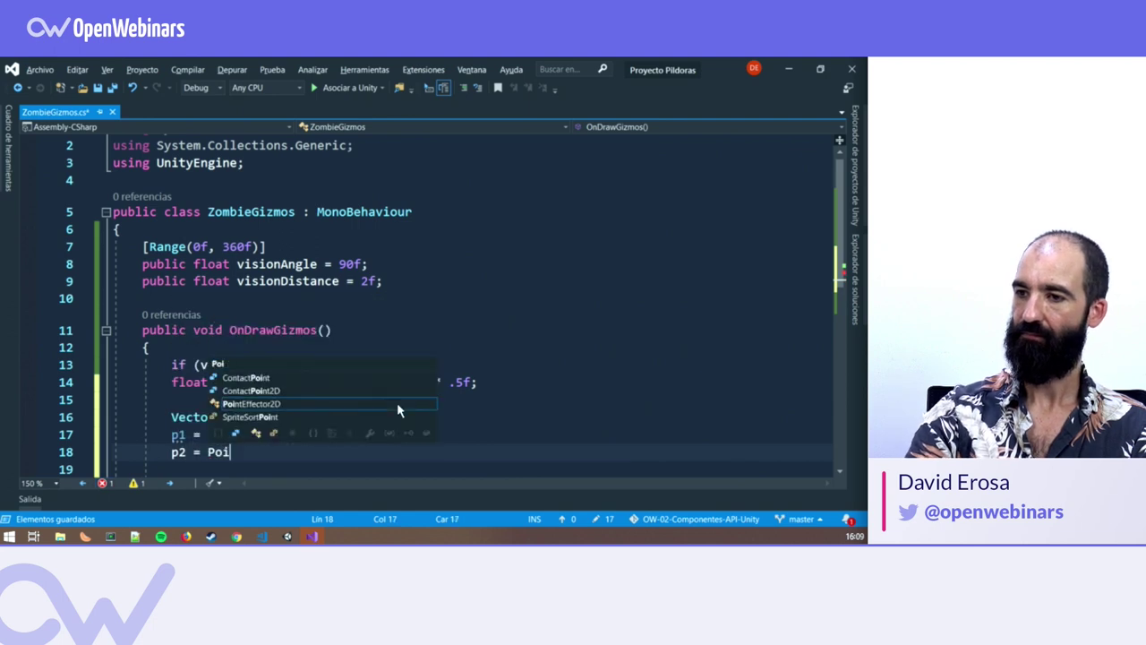
{"action": "type", "text": "ntForAngle"}
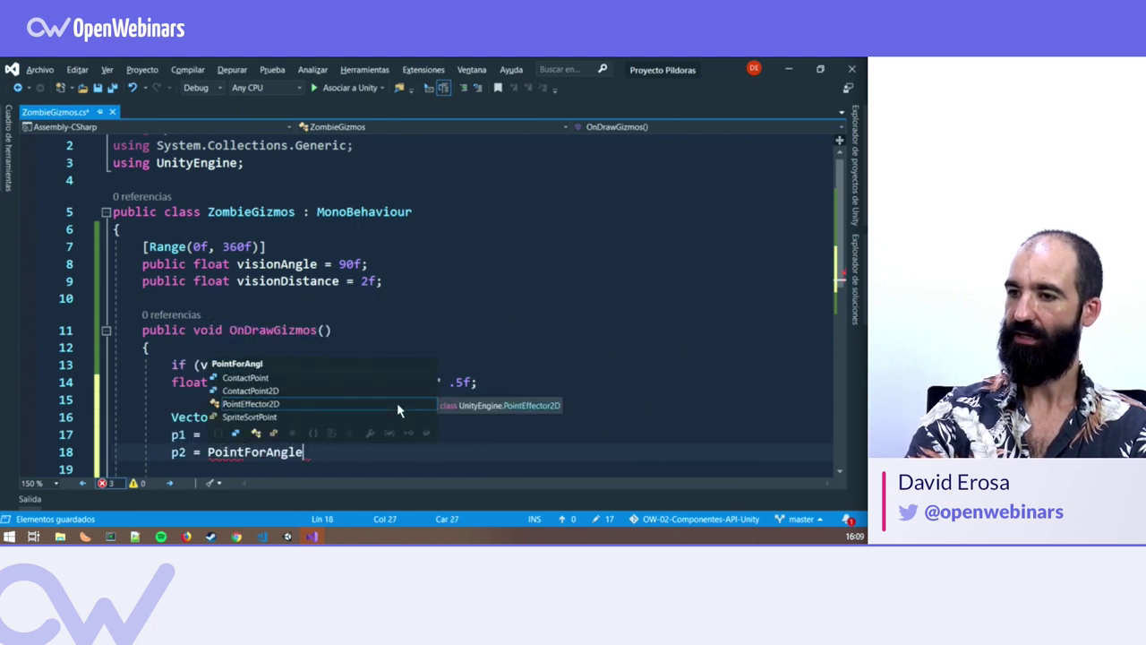
{"action": "type", "text": "(-half"}
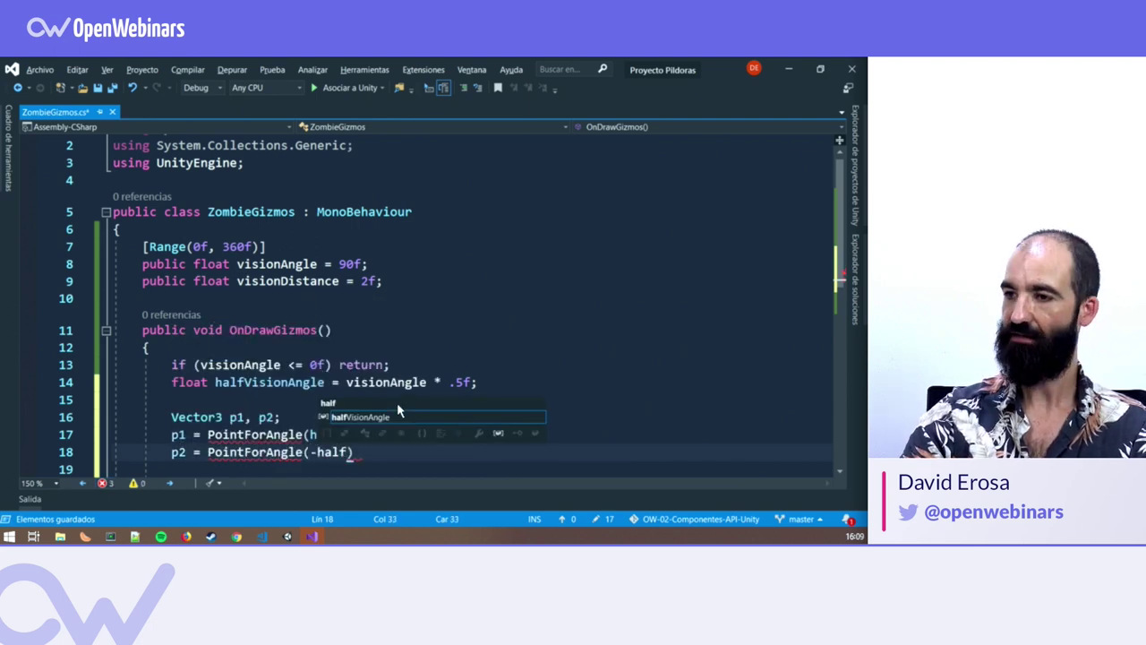
{"action": "key", "text": "Tab"}
Finish the p2 line and generate the missing PointForAngle method with Quick Actions.
{"action": "type", "text": ");"}
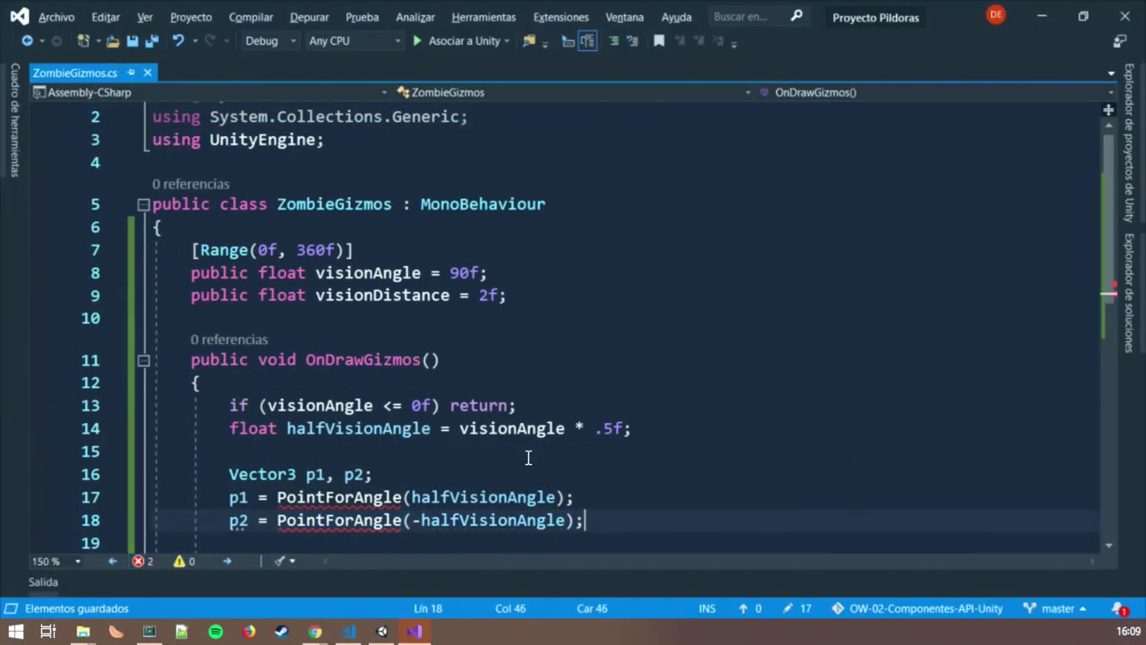
{"action": "left_click", "coordinate": [356, 498]}
{"action": "key", "text": "ctrl+period"}
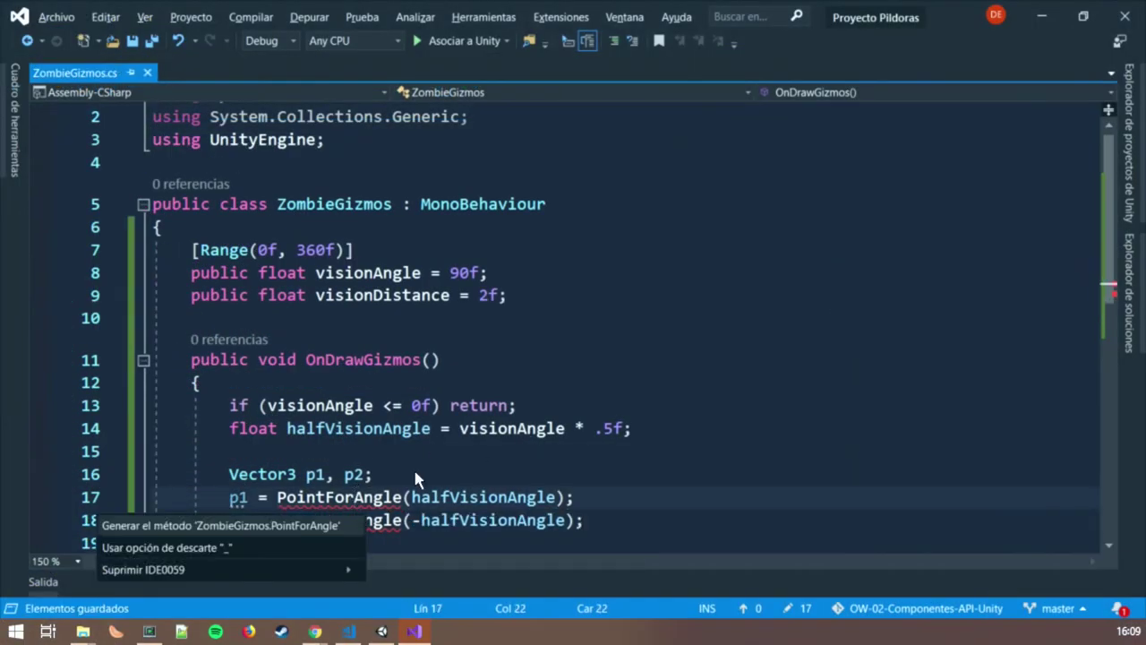
{"action": "key", "text": "Return"}
Move the PointForAngle method above OnDrawGizmos, below the vision fields.
{"action": "scroll", "coordinate": [218, 521], "scroll_direction": "down", "scroll_amount": 3}
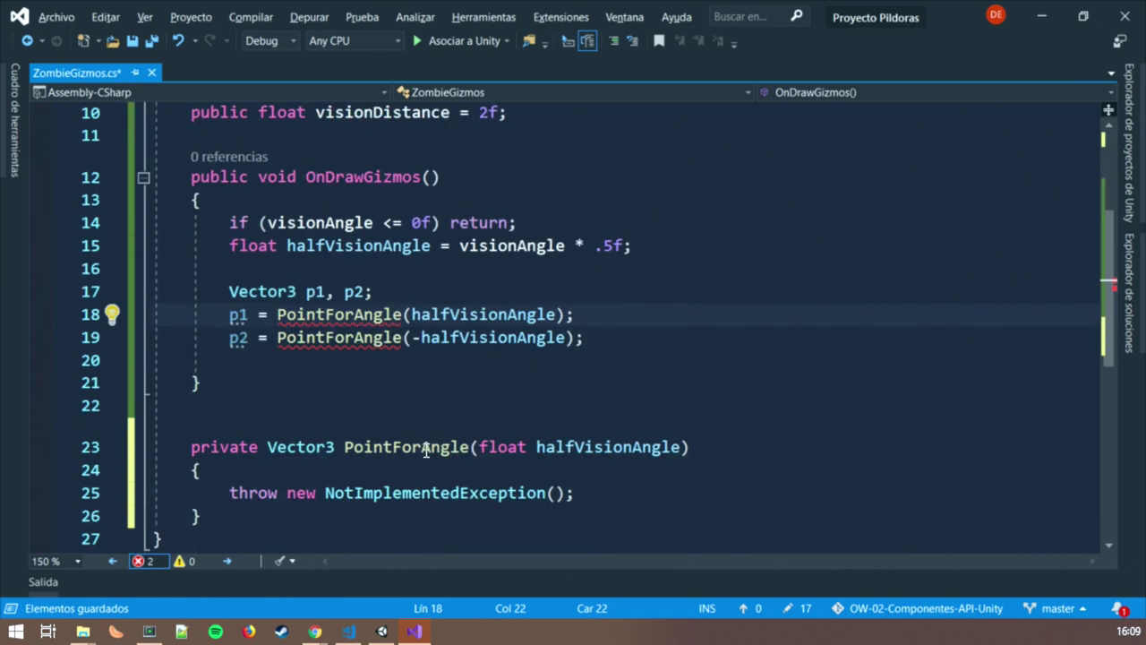
{"action": "left_click_drag", "start_coordinate": [218, 521], "coordinate": [126, 458]}
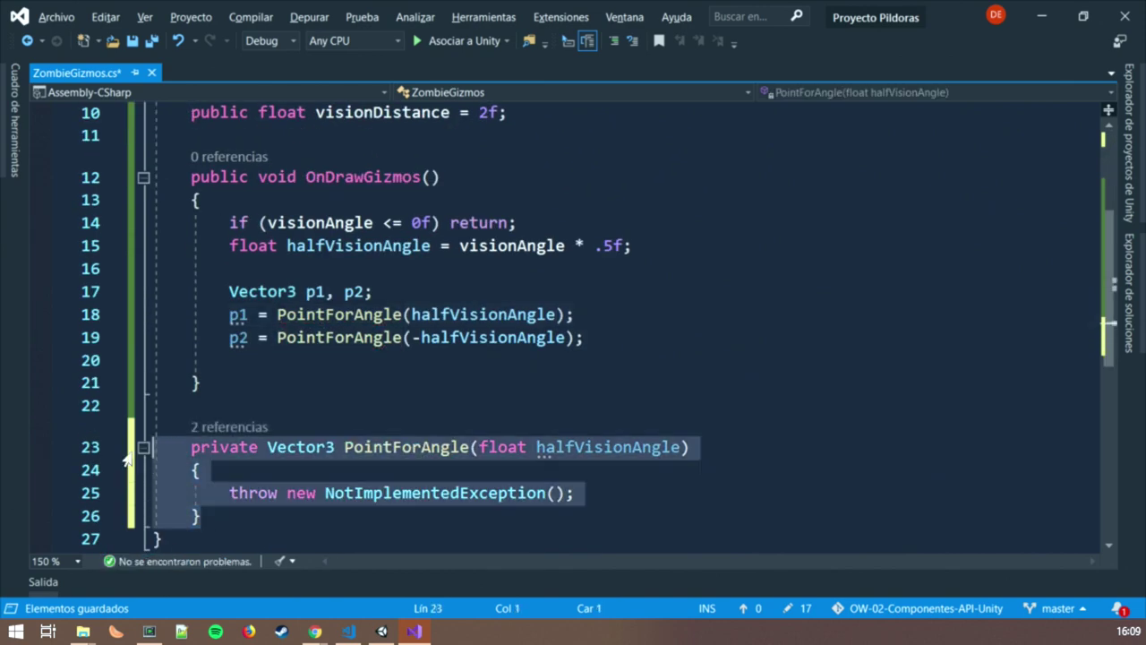
{"action": "key", "text": "ctrl+x"}
{"action": "left_click", "coordinate": [264, 158]}
{"action": "key", "text": "Return"}
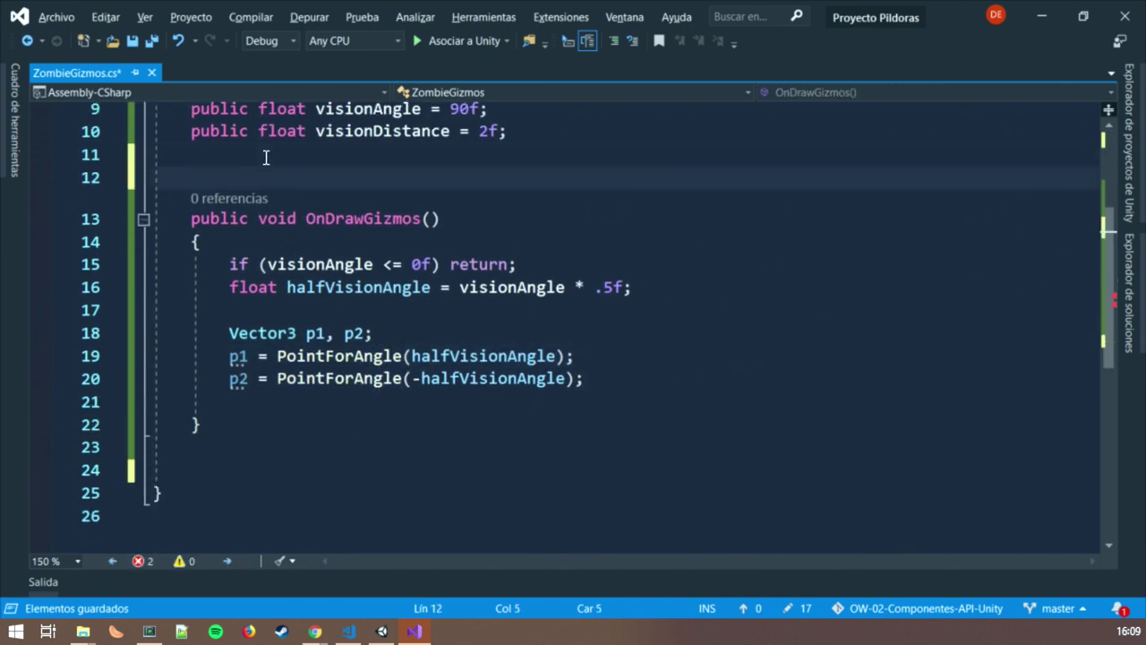
{"action": "key", "text": "ctrl+v"}
Rename the PointForAngle parameter to angle and select the NotImplementedException line.
{"action": "double_click", "coordinate": [583, 172]}
{"action": "type", "text": "an"}
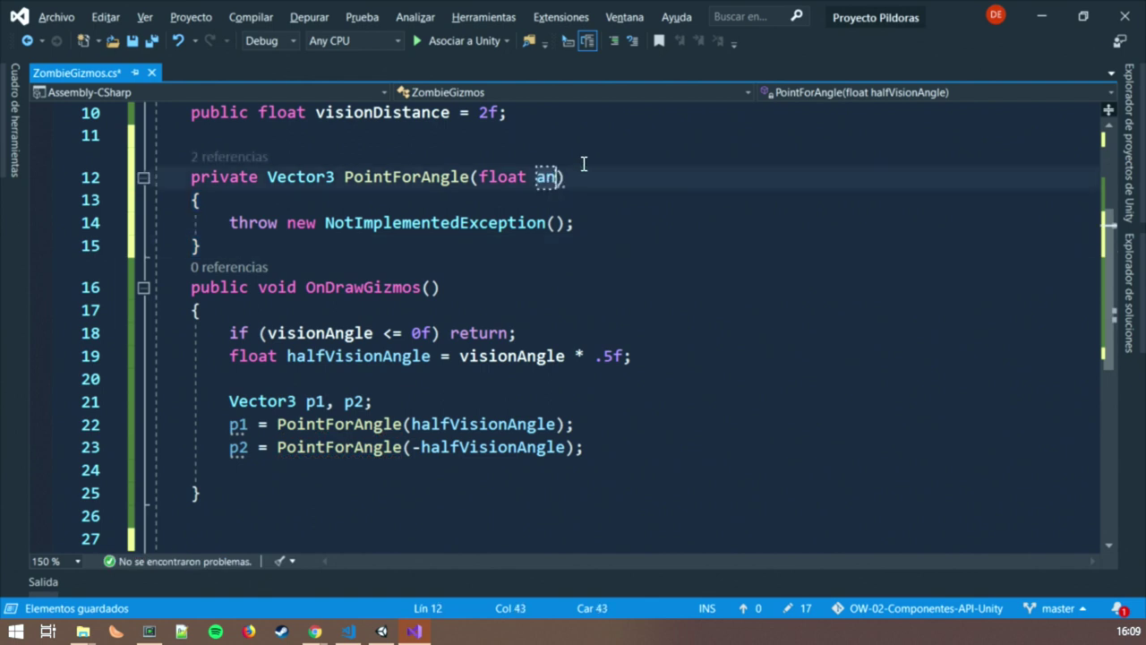
{"action": "type", "text": "gle"}
{"action": "left_click_drag", "start_coordinate": [595, 223], "coordinate": [231, 222]}
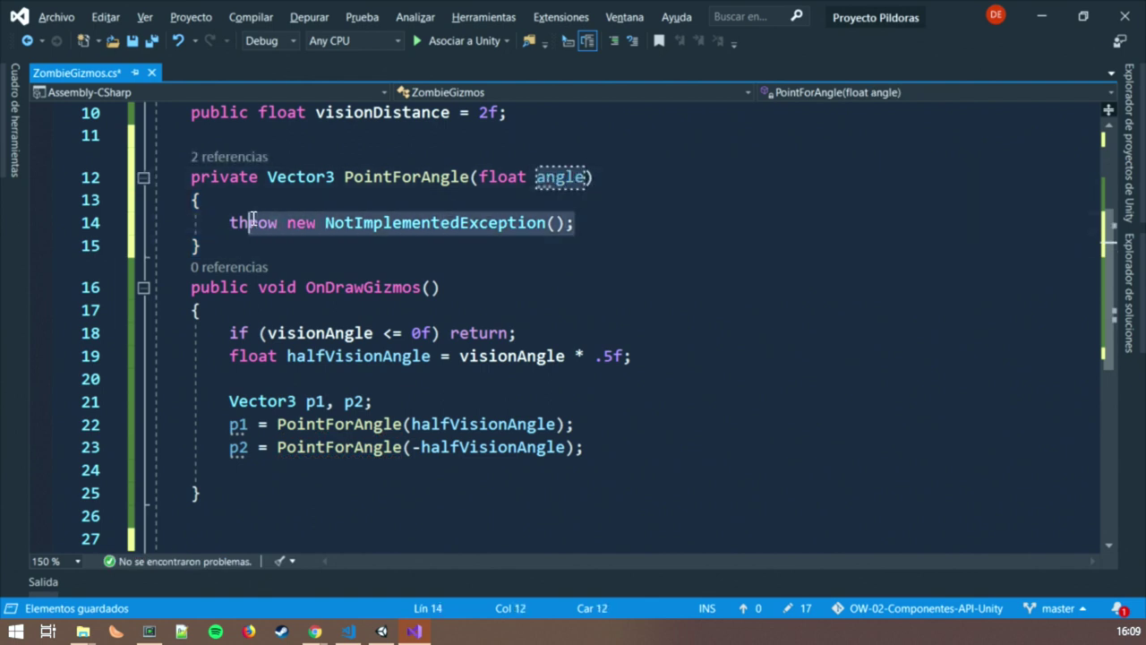
Replace the throw statement with Vector2 ret = new Vector2( ) spread over separate lines.
{"action": "key", "text": "Delete"}
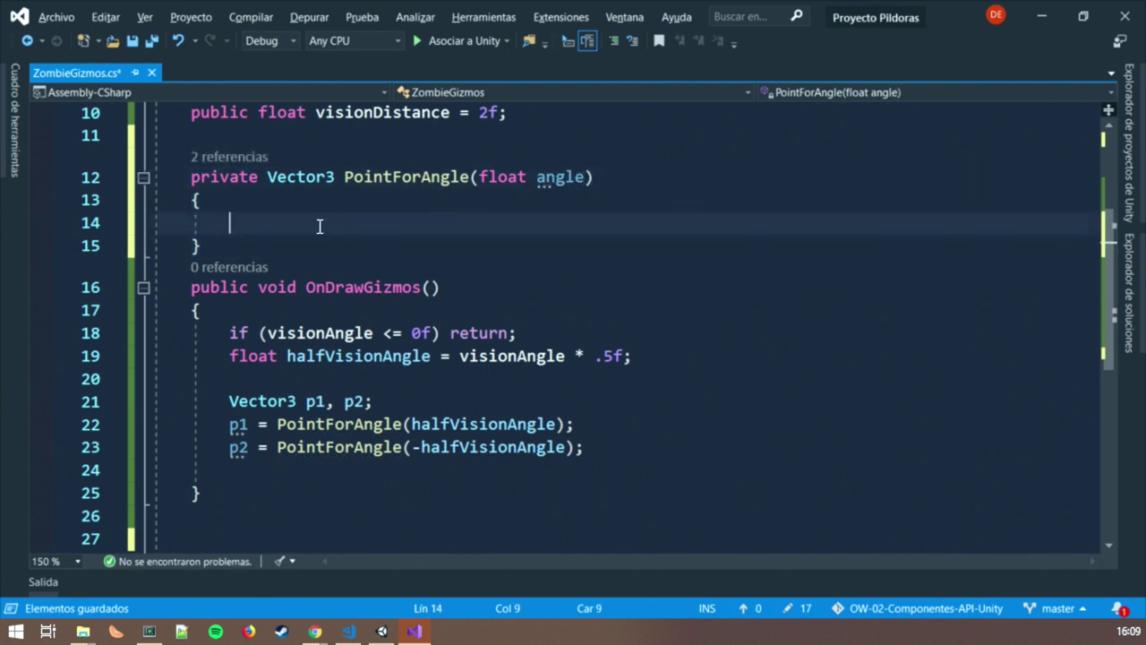
{"action": "type", "text": "Vecto2"}
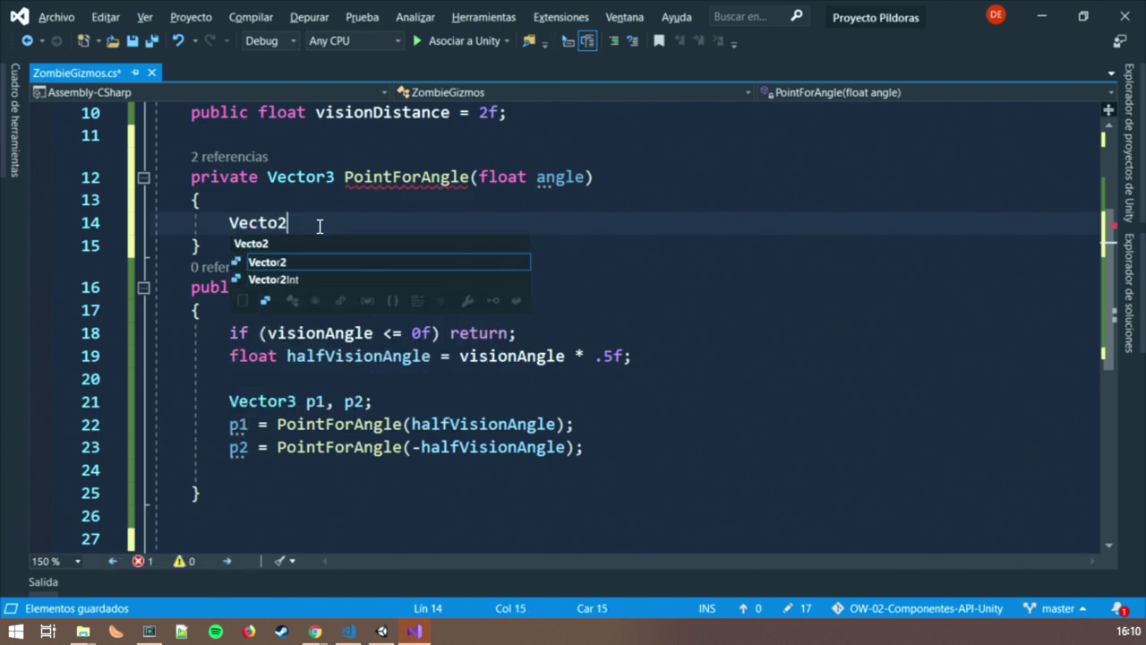
{"action": "key", "text": "BackSpace"}
{"action": "type", "text": "r3 "}
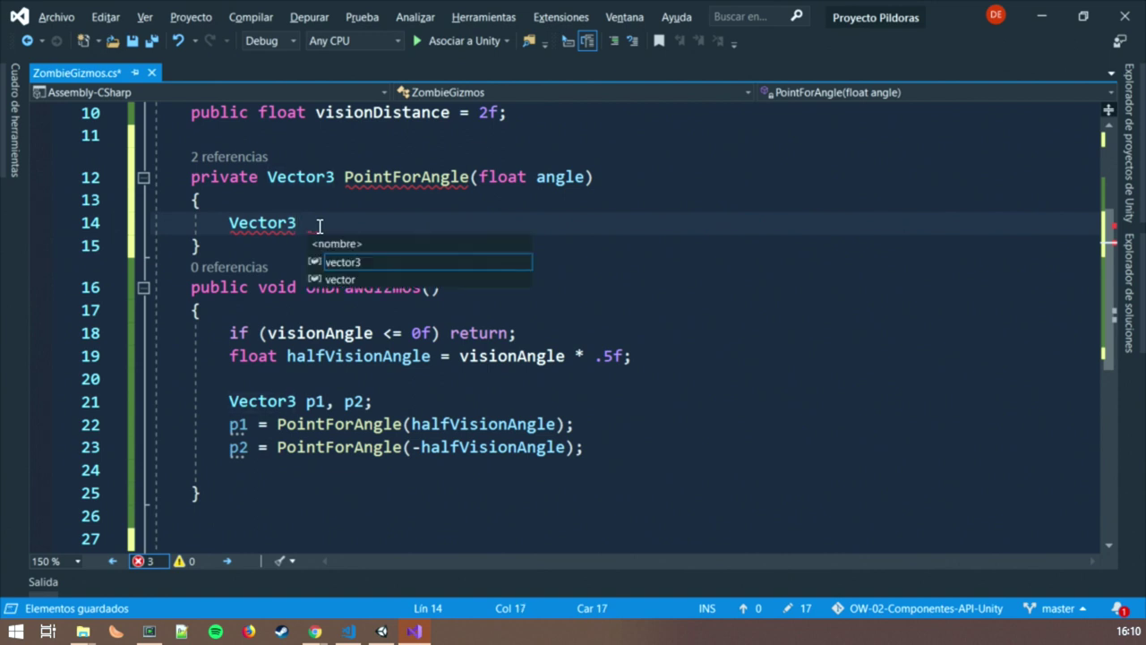
{"action": "type", "text": " ret ="}
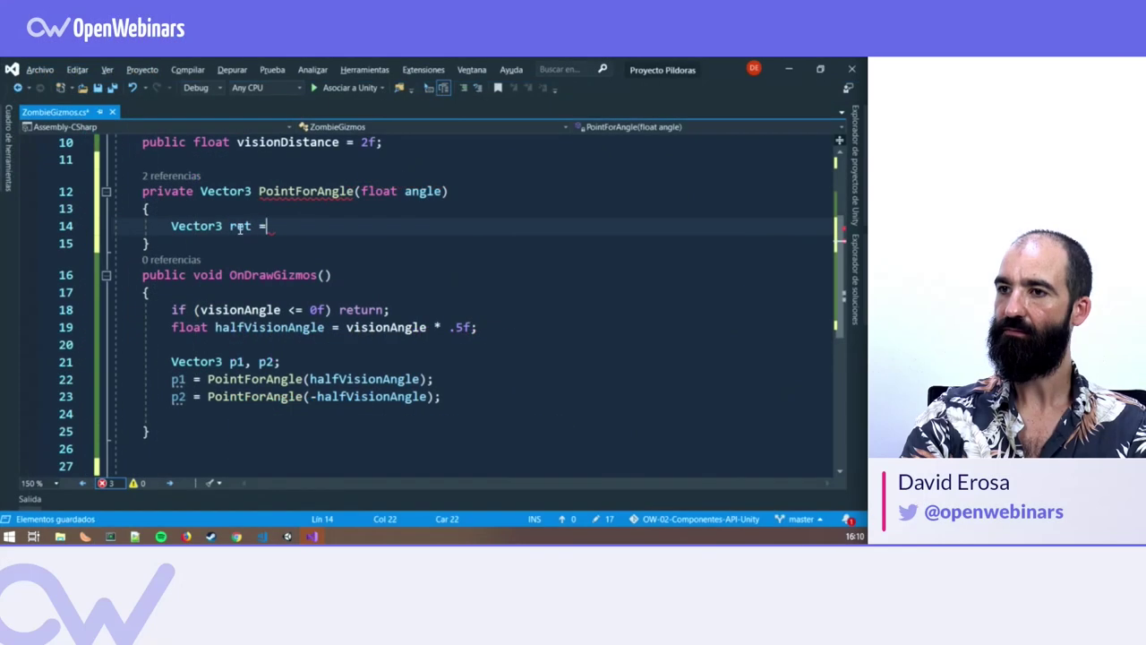
{"action": "key", "text": "BackSpace"}
{"action": "key", "text": "BackSpace"}
{"action": "key", "text": "BackSpace"}
{"action": "key", "text": "BackSpace"}
{"action": "key", "text": "BackSpace"}
{"action": "key", "text": "BackSpace"}
{"action": "key", "text": "BackSpace"}
{"action": "type", "text": "2 "}
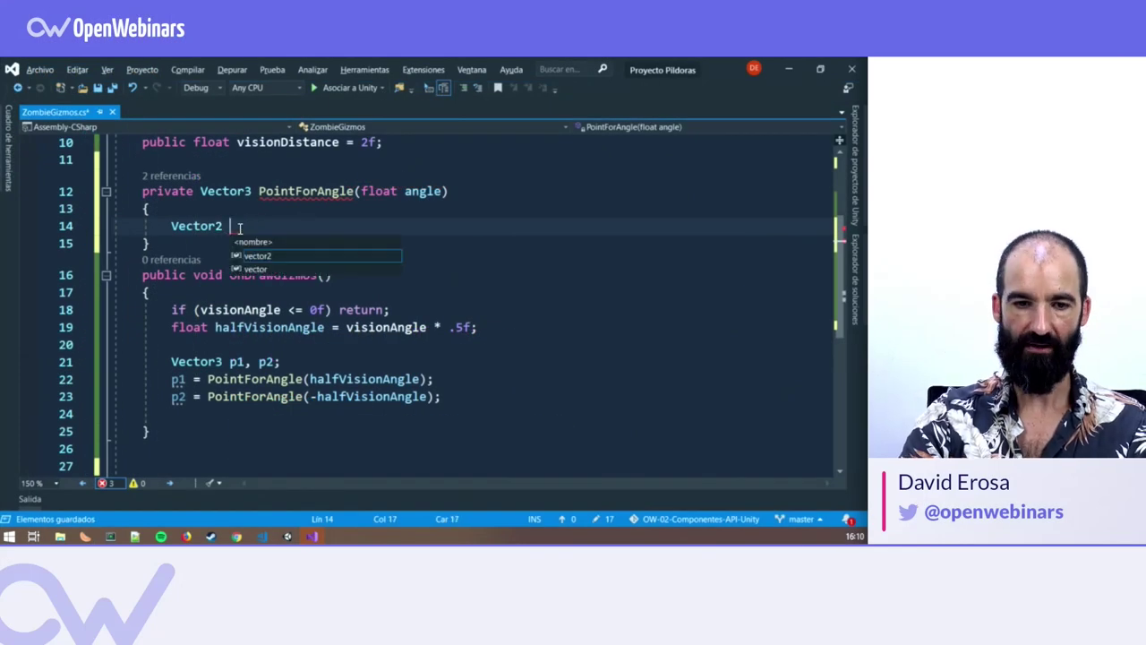
{"action": "type", "text": "ret "}
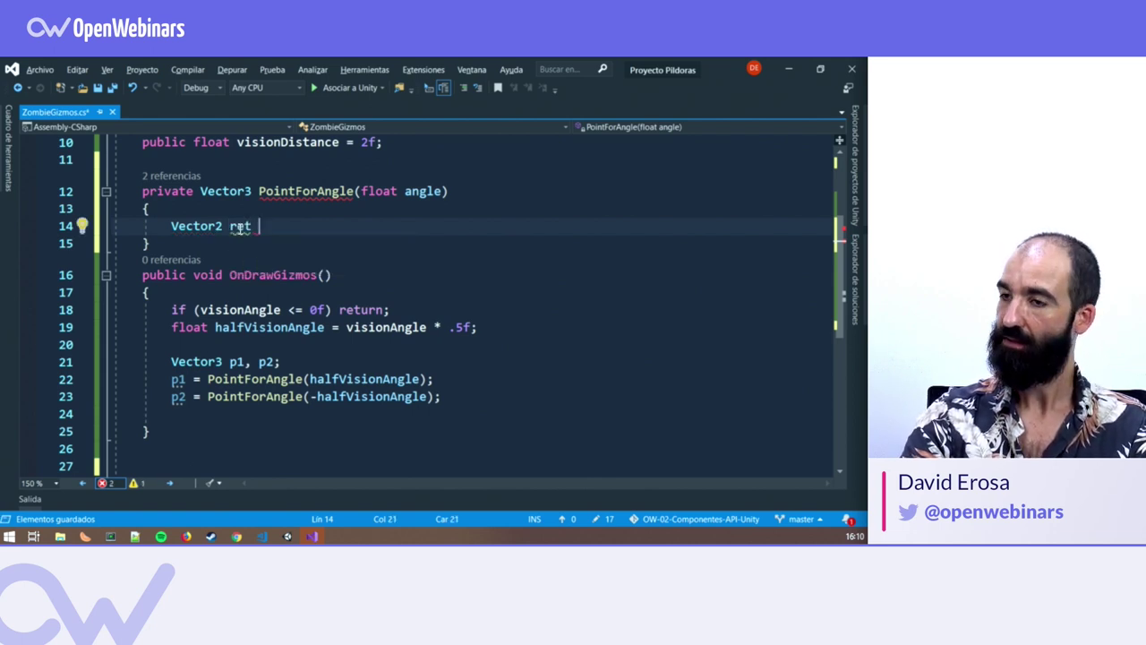
{"action": "type", "text": "= "}
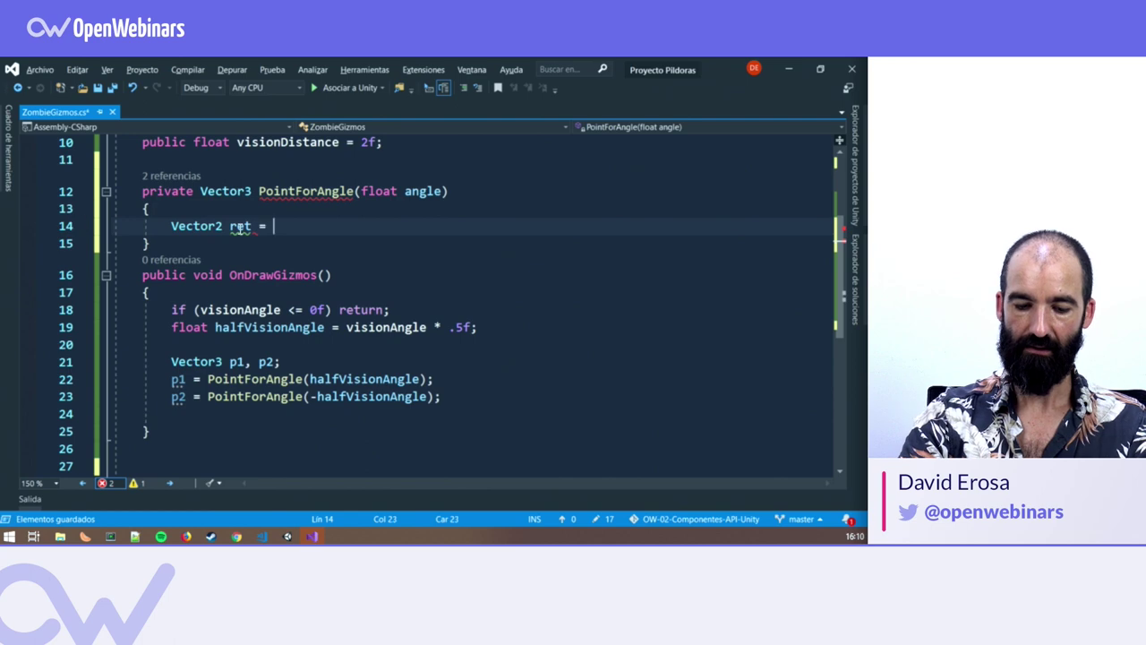
{"action": "type", "text": "new Vector2("}
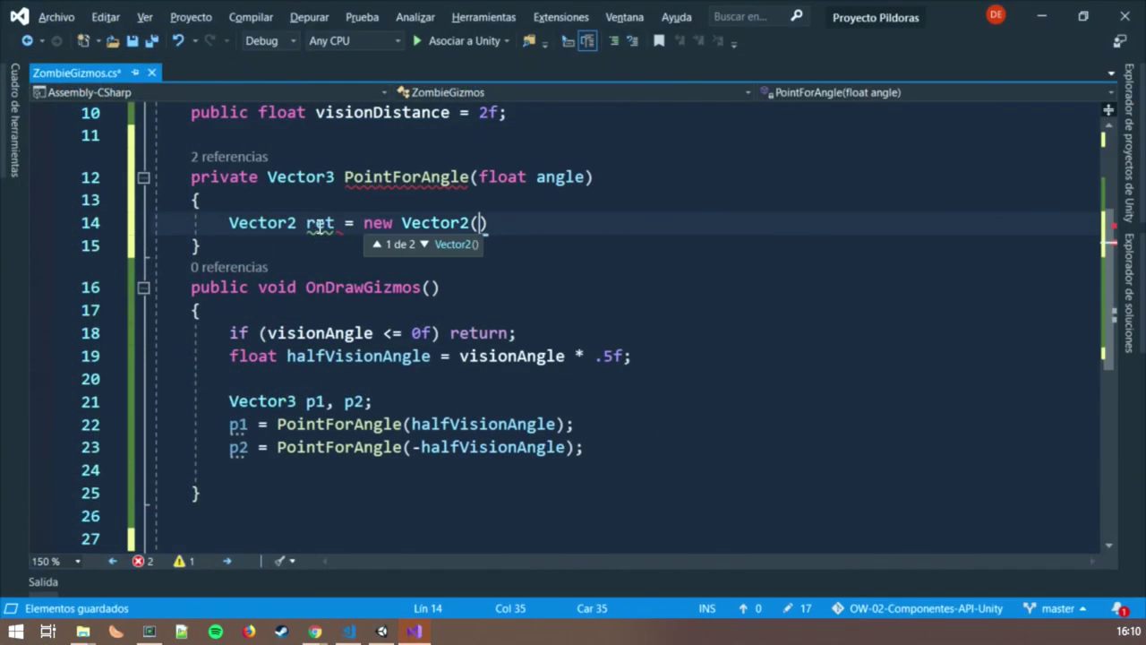
{"action": "key", "text": "Return"}
{"action": "key", "text": "Return"}
{"action": "key", "text": "Down"}
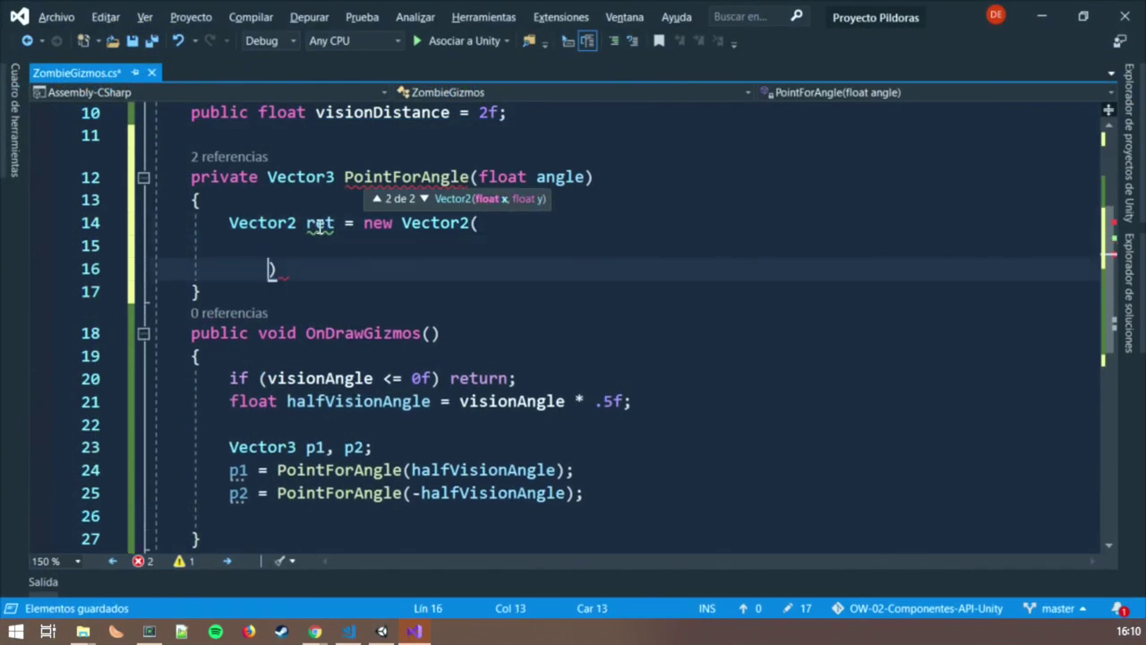
{"action": "key", "text": "Escape"}
{"action": "key", "text": "Up"}
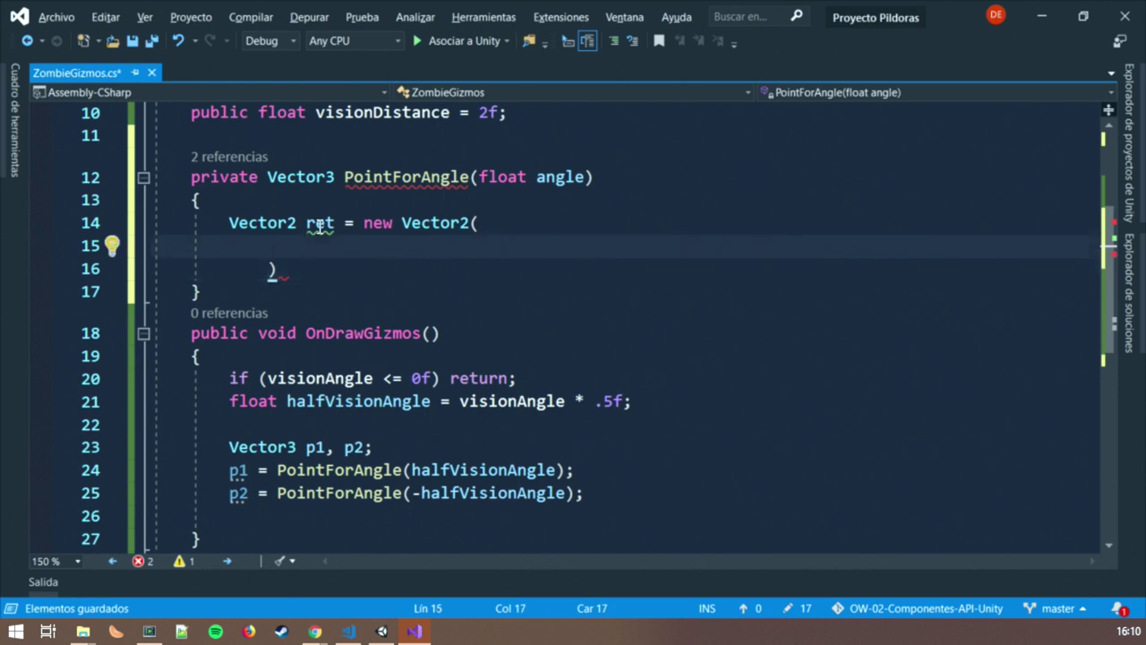
Set the x argument to Mathf.Cos(angle * Mathf.Deg2Rad) * visionDistance.
{"action": "type", "text": "MAthf.Co"}
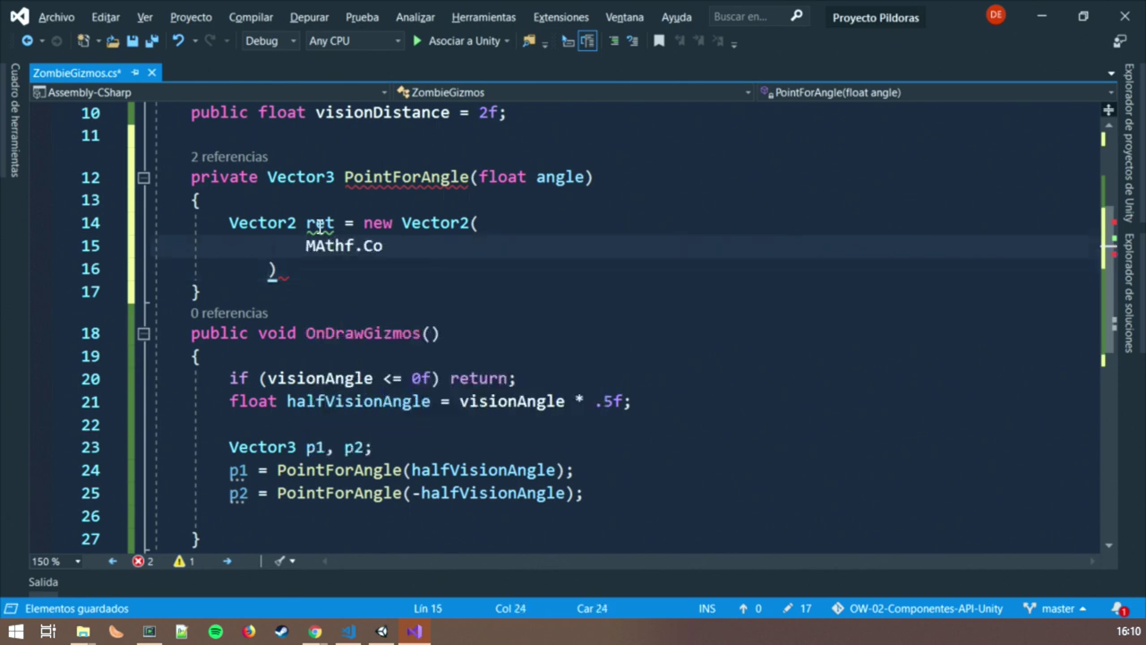
{"action": "key", "text": "BackSpace"}
{"action": "key", "text": "BackSpace"}
{"action": "key", "text": "BackSpace"}
{"action": "key", "text": "BackSpace"}
{"action": "key", "text": "BackSpace"}
{"action": "type", "text": "a"}
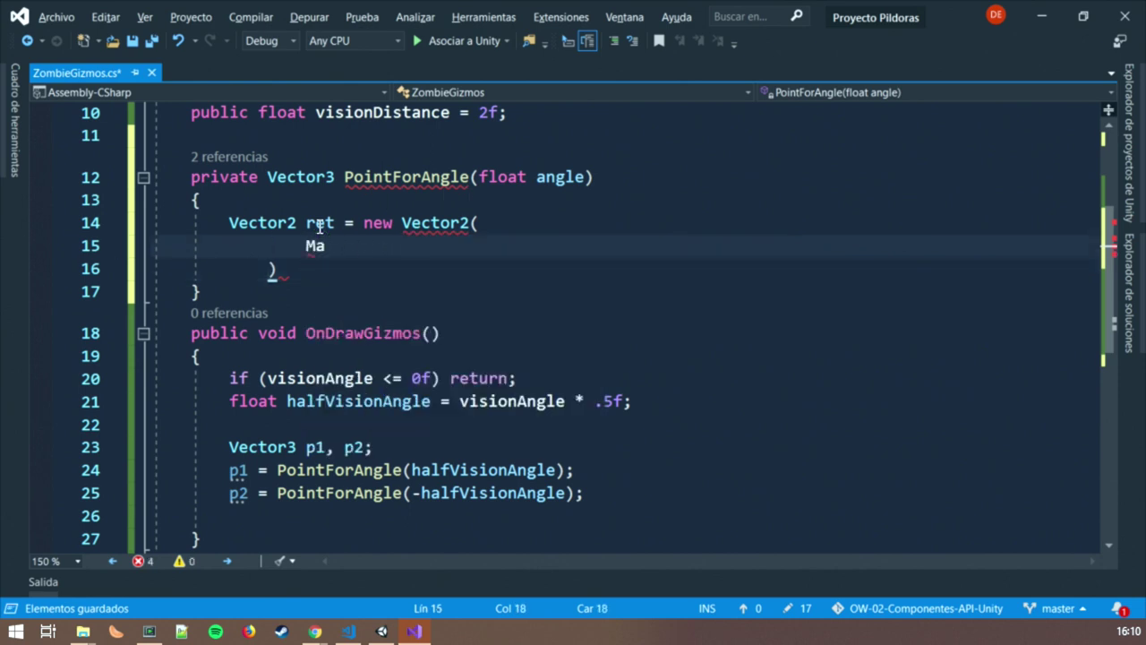
{"action": "type", "text": "thf"}
{"action": "type", "text": ".Cos(a"}
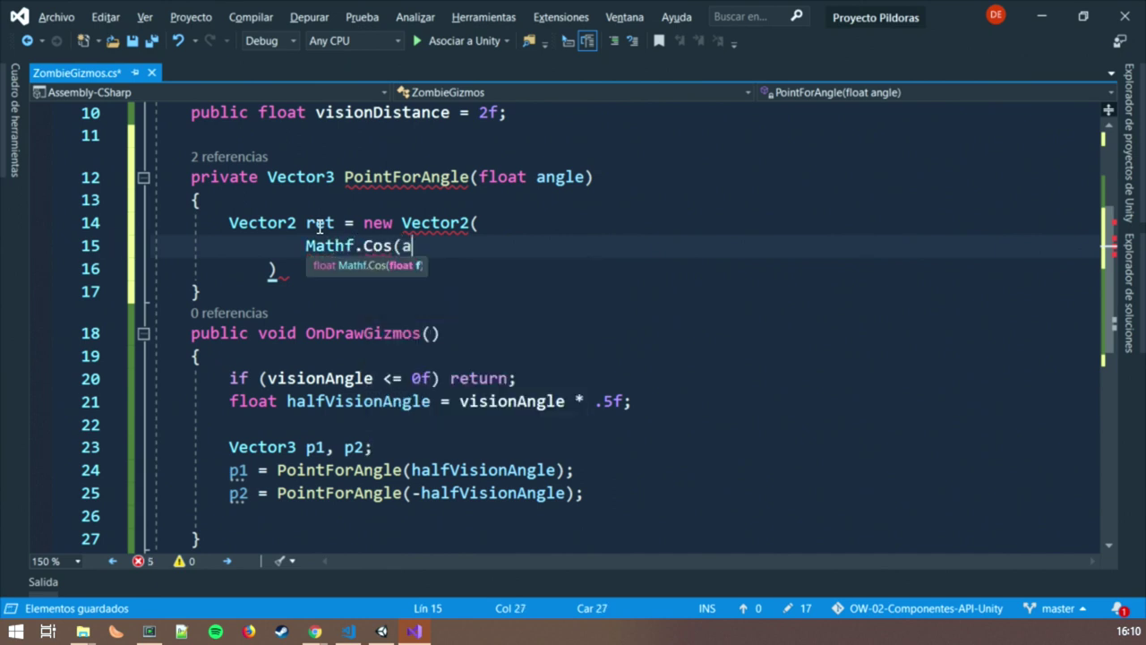
{"action": "type", "text": "ngle"}
{"action": "key", "text": "Escape"}
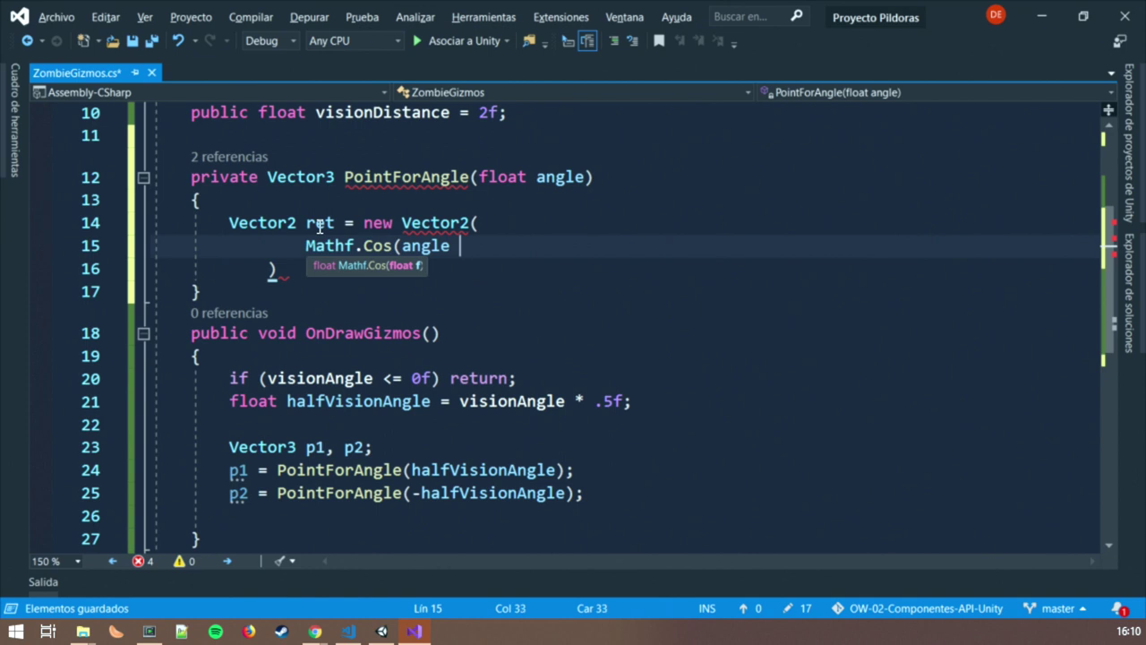
{"action": "type", "text": "* Mathf"}
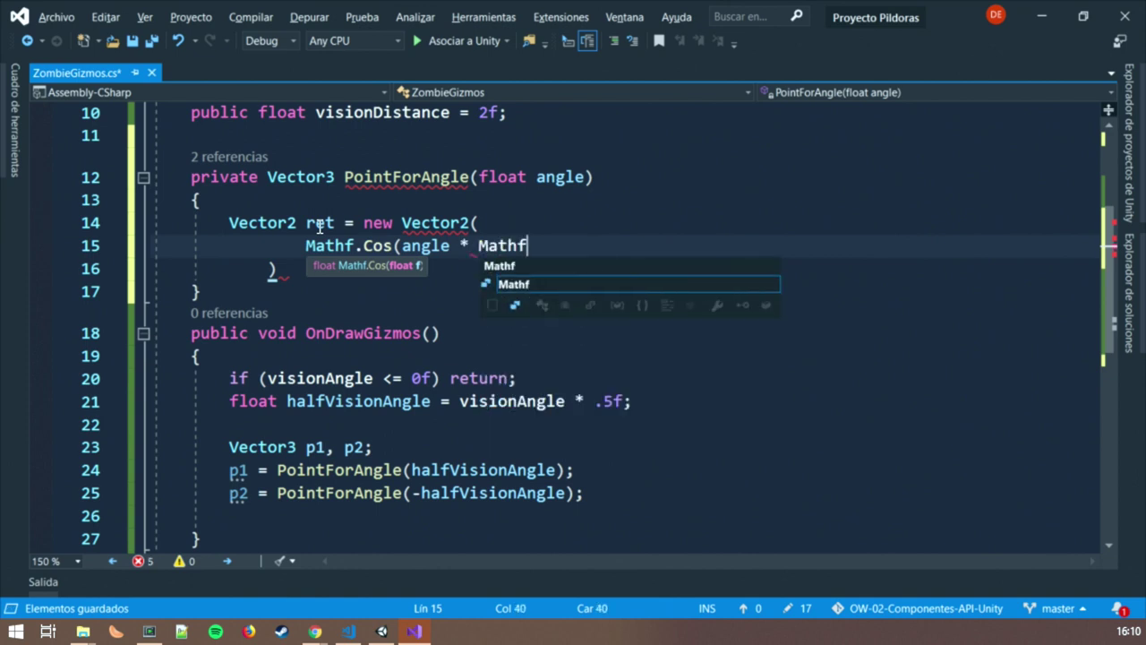
{"action": "type", "text": "."}
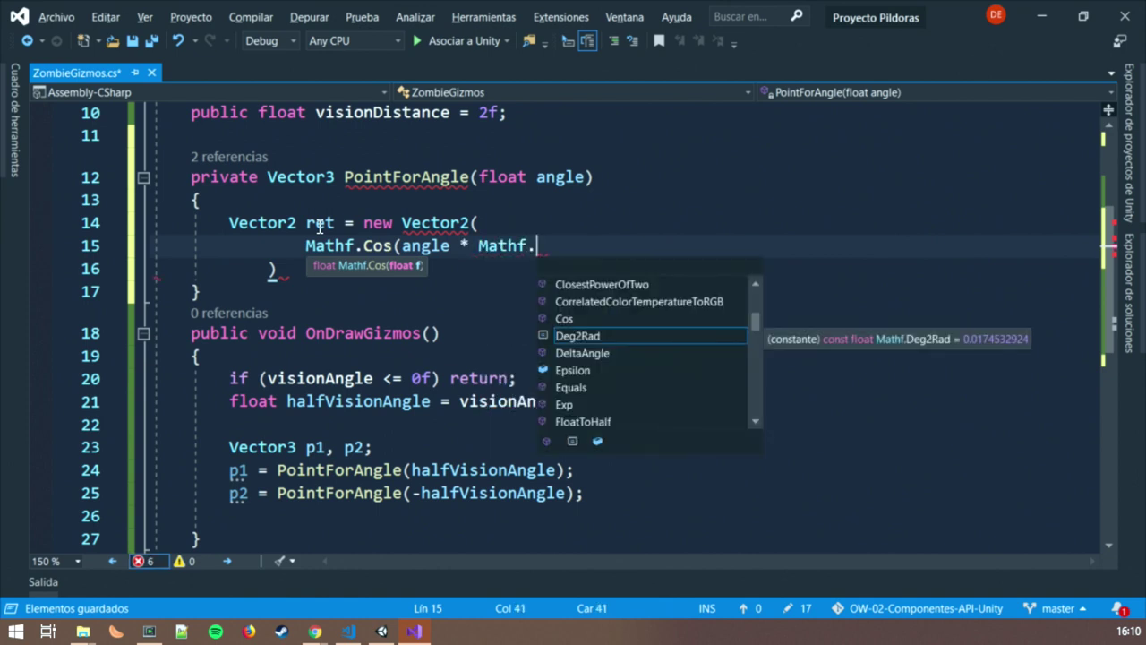
{"action": "type", "text": "Deg"}
{"action": "key", "text": "Return"}
{"action": "key", "text": "BackSpace"}
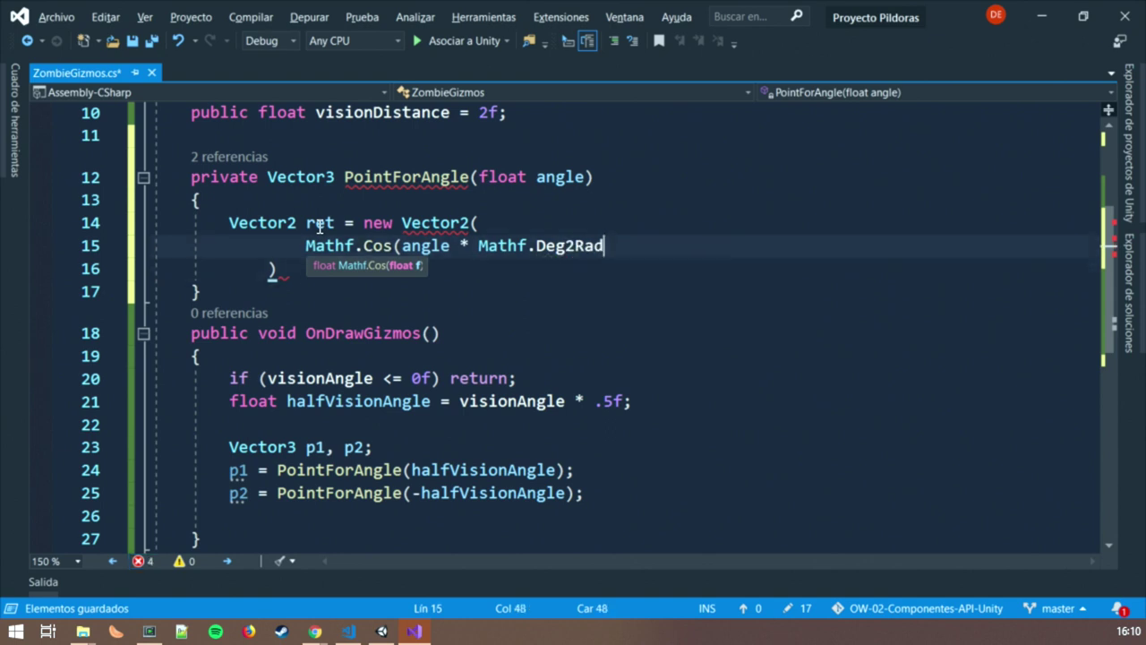
{"action": "type", "text": ") "}
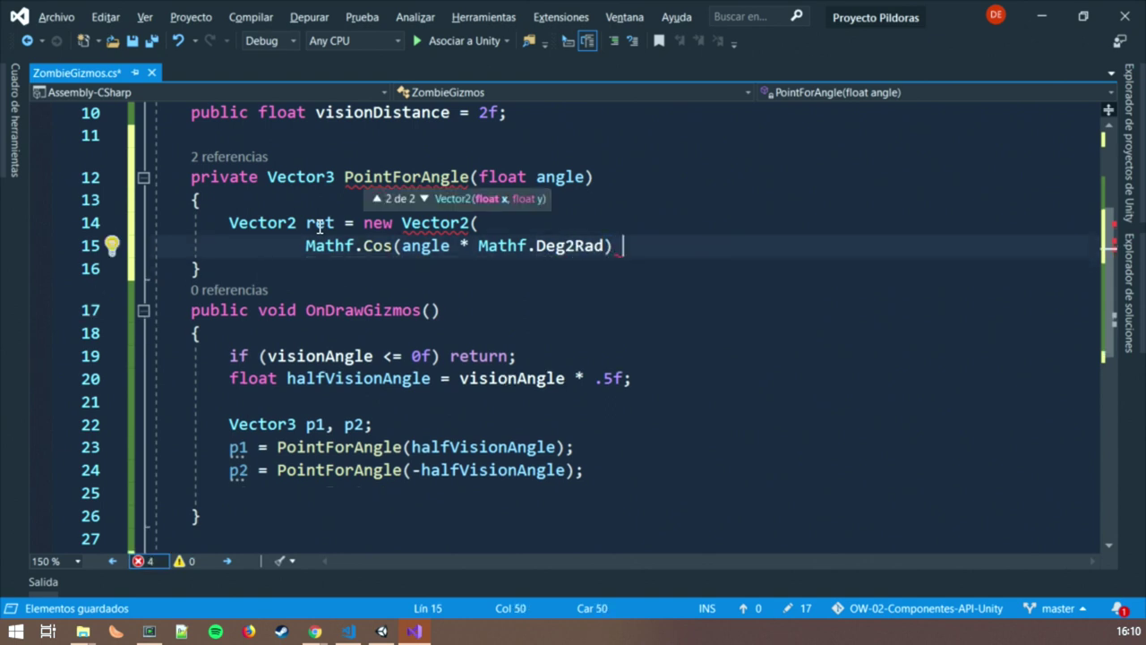
{"action": "type", "text": "* vision"}
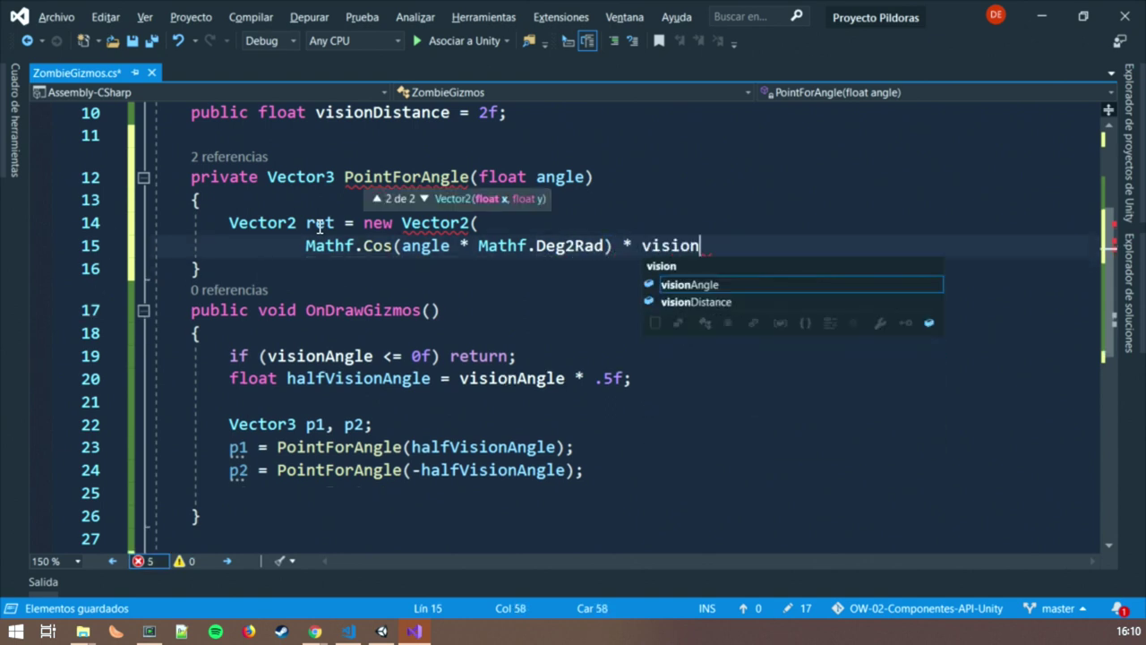
{"action": "key", "text": "Down"}
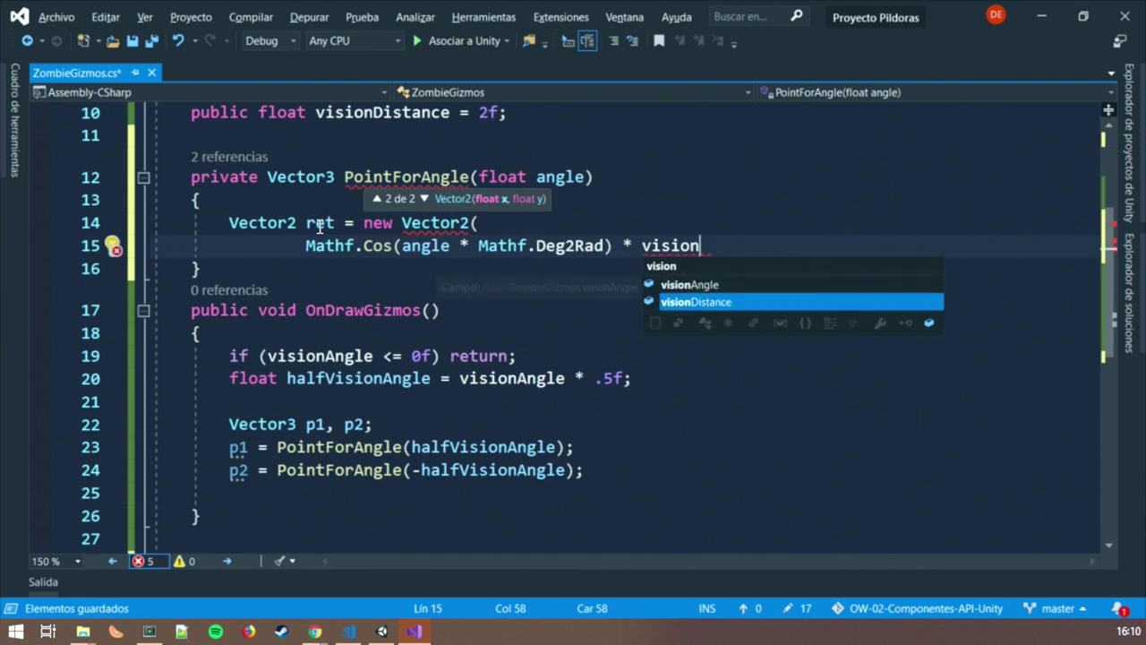
{"action": "key", "text": "Tab"}
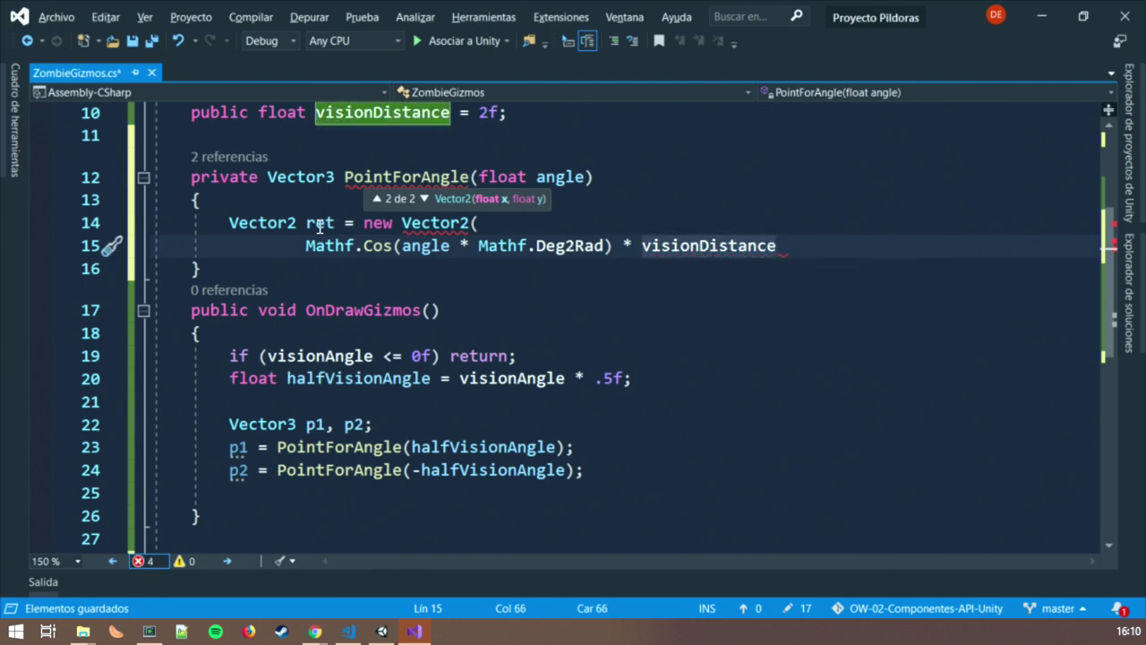
{"action": "type", "text": ","}
{"action": "key", "text": "Return"}
Copy the x expression as the y argument using Mathf.Sin, and close the Vector2 call.
{"action": "key", "text": "Up"}
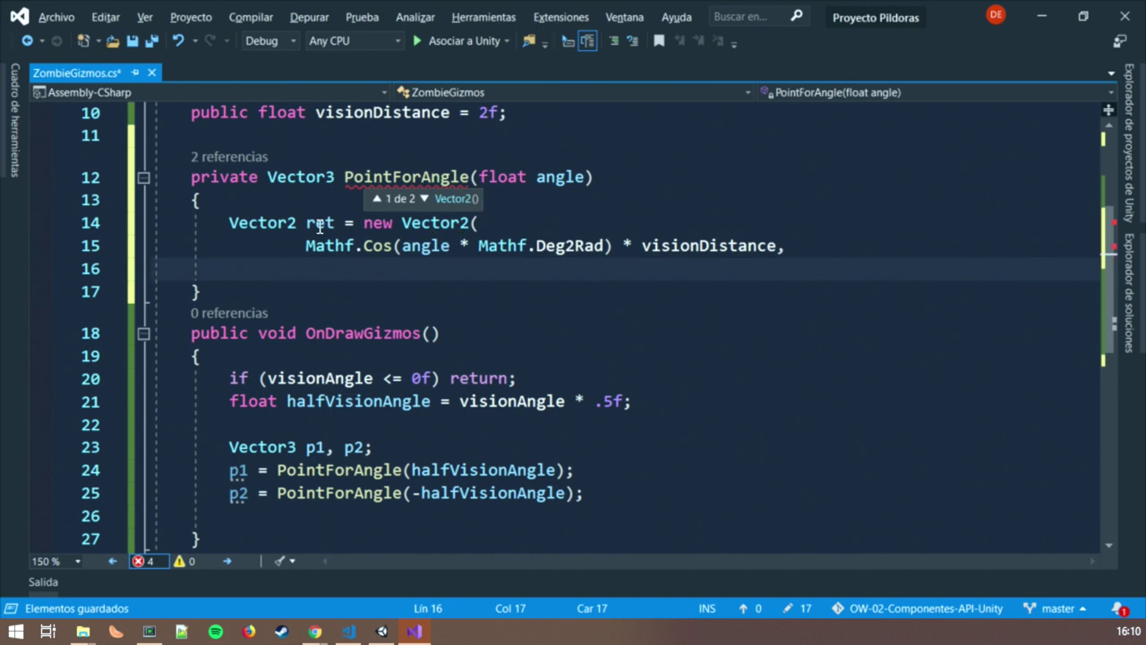
{"action": "key", "text": "Up"}
{"action": "key", "text": "Escape"}
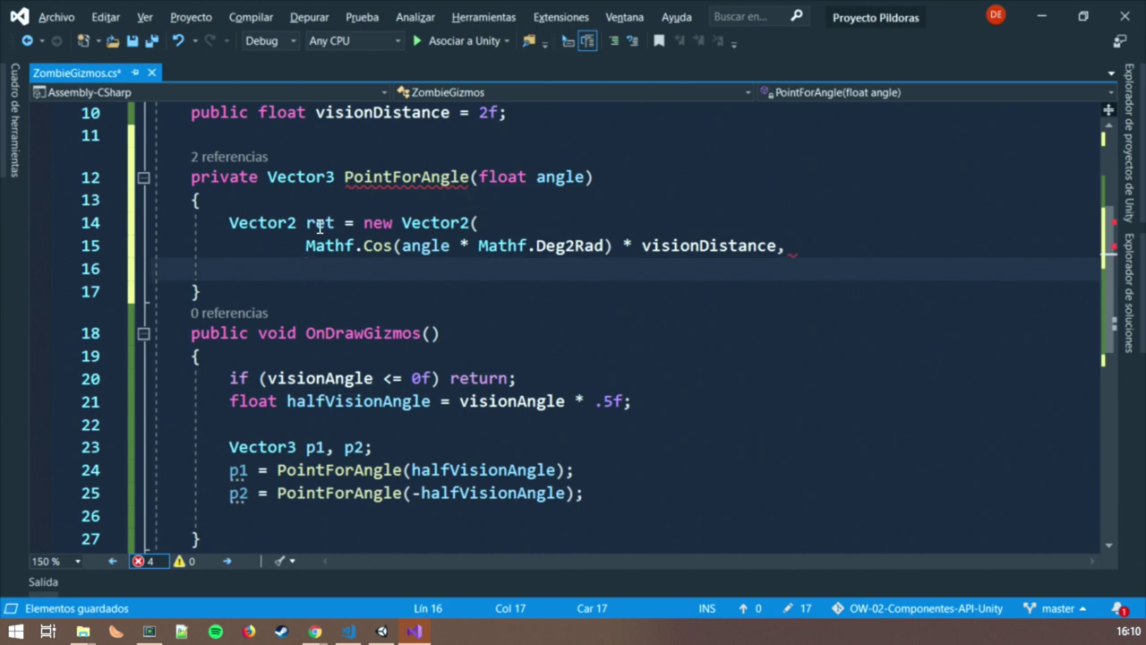
{"action": "key", "text": "Up"}
{"action": "key", "text": "shift+End"}
{"action": "key", "text": "ctrl+c"}
{"action": "key", "text": "Down"}
{"action": "key", "text": "ctrl+v"}
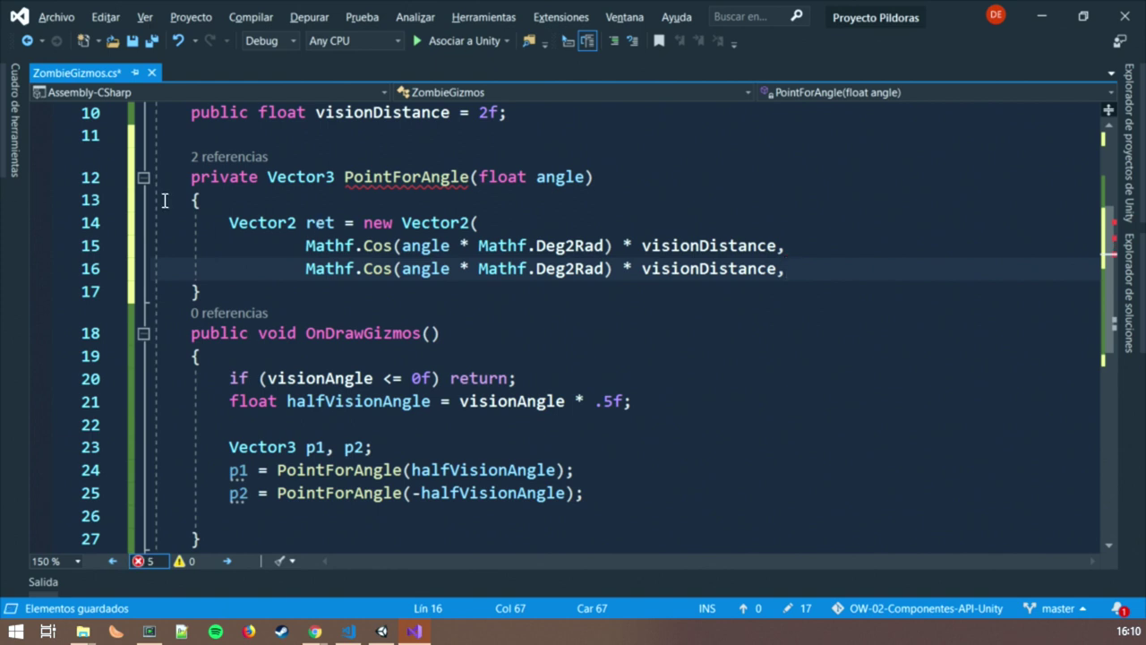
{"action": "left_click", "coordinate": [393, 268]}
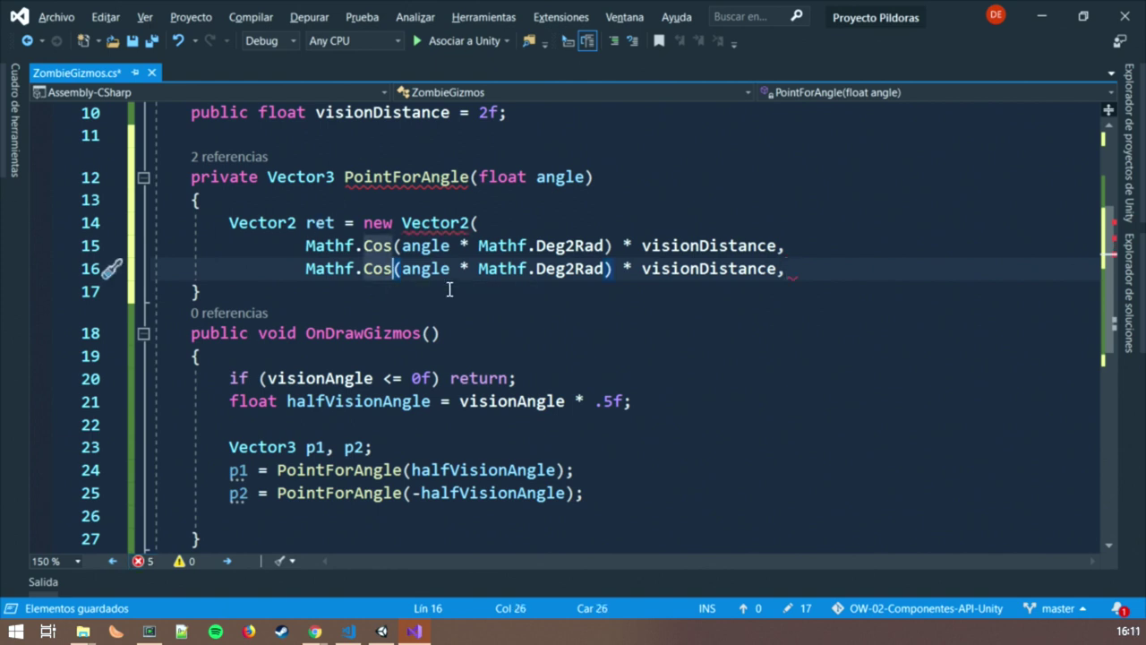
{"action": "key", "text": "BackSpace"}
{"action": "key", "text": "BackSpace"}
{"action": "key", "text": "BackSpace"}
{"action": "type", "text": "Sin"}
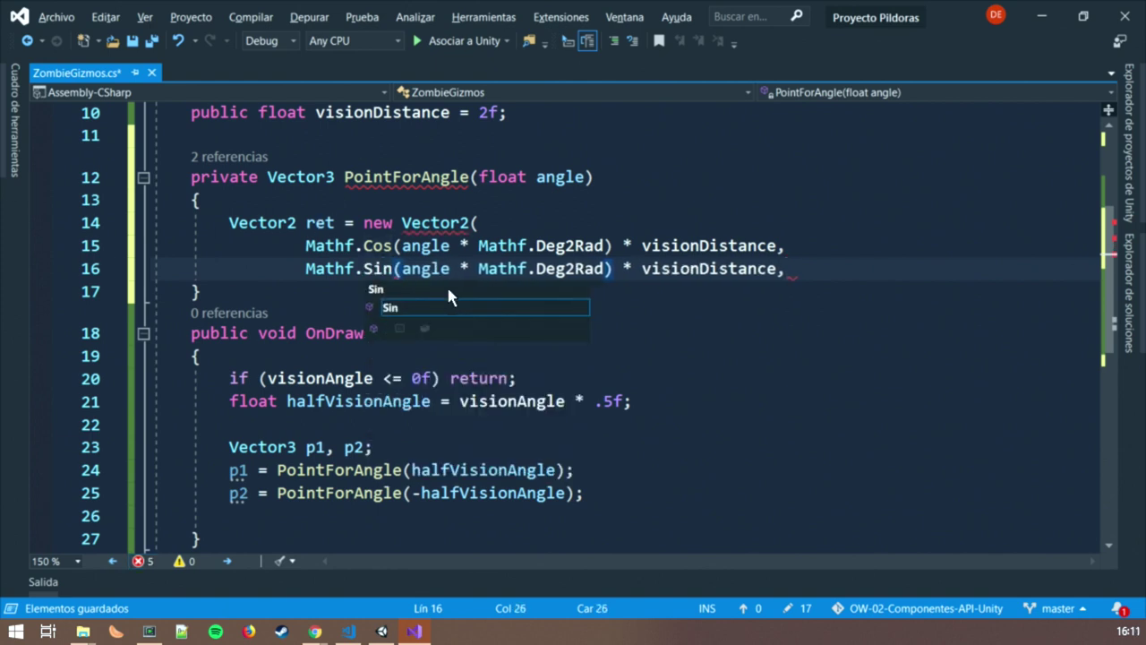
{"action": "left_click", "coordinate": [812, 269]}
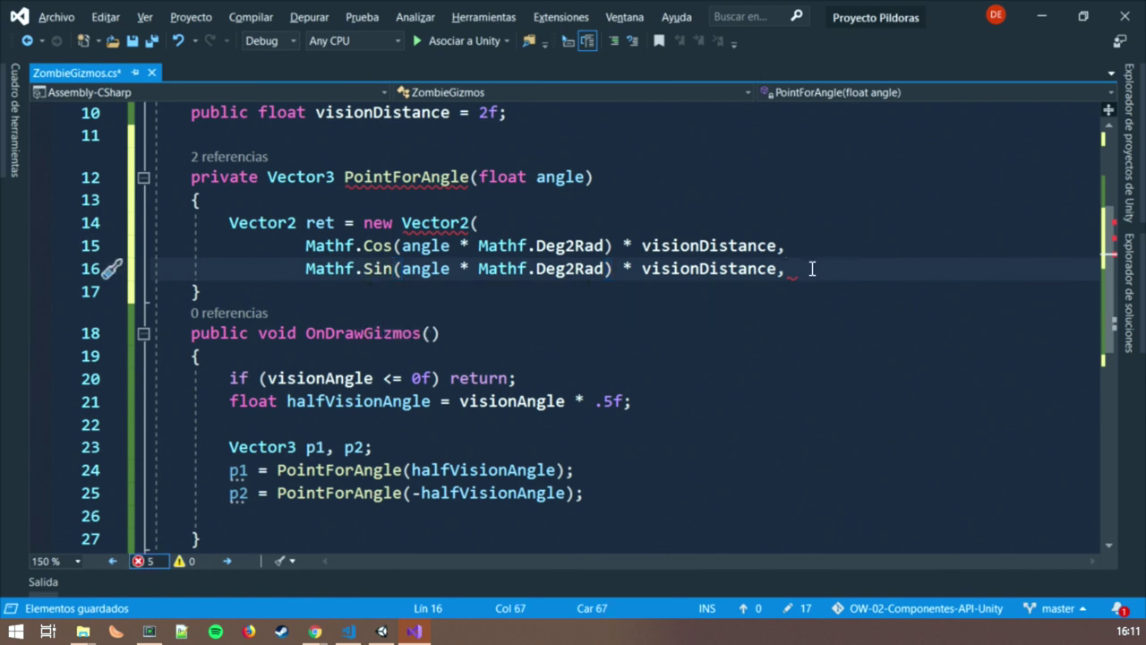
{"action": "type", "text": ");"}
{"action": "key", "text": "Return"}
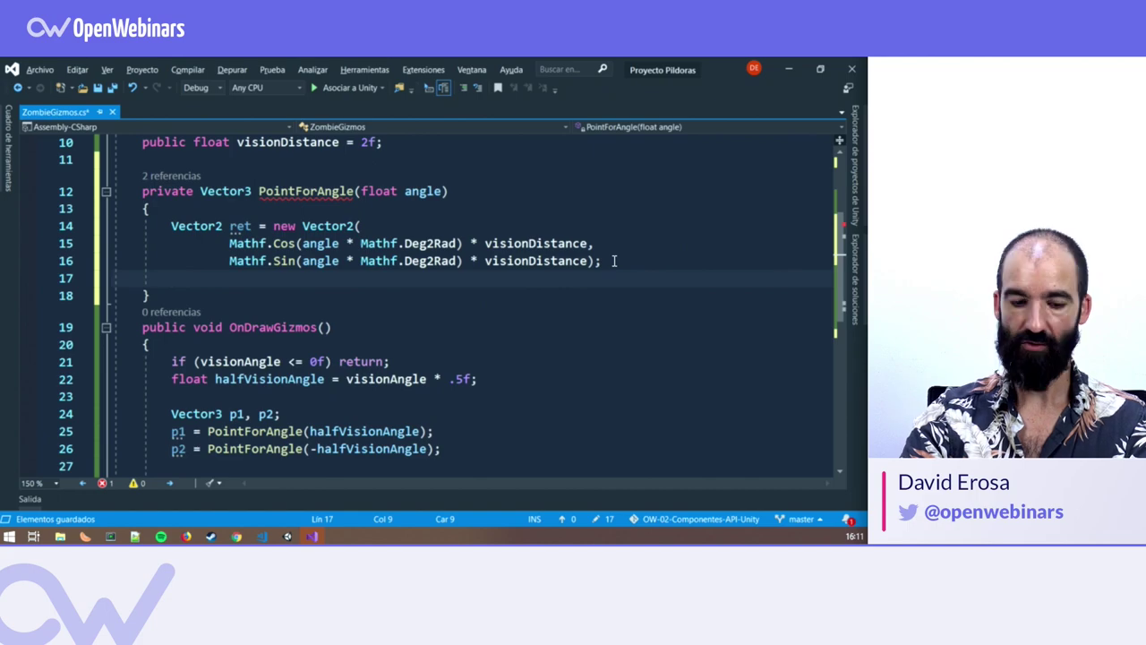
Return transform.TransformDirection(ret) at the end of PointForAngle.
{"action": "type", "text": "return transf"}
{"action": "type", "text": "orm"}
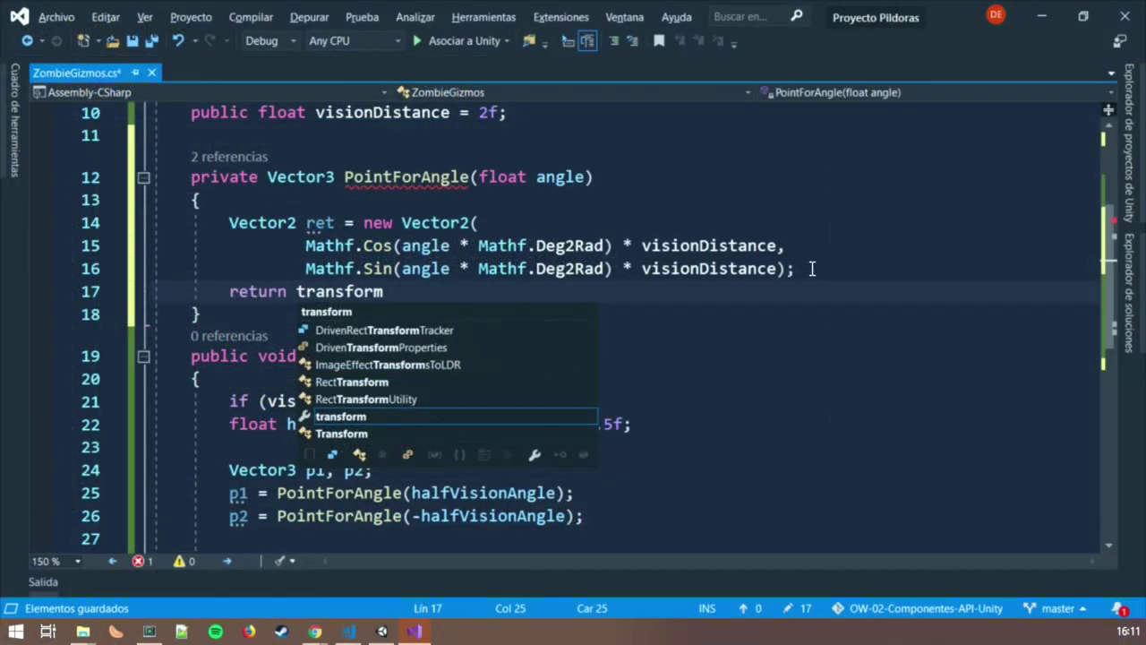
{"action": "type", "text": "."}
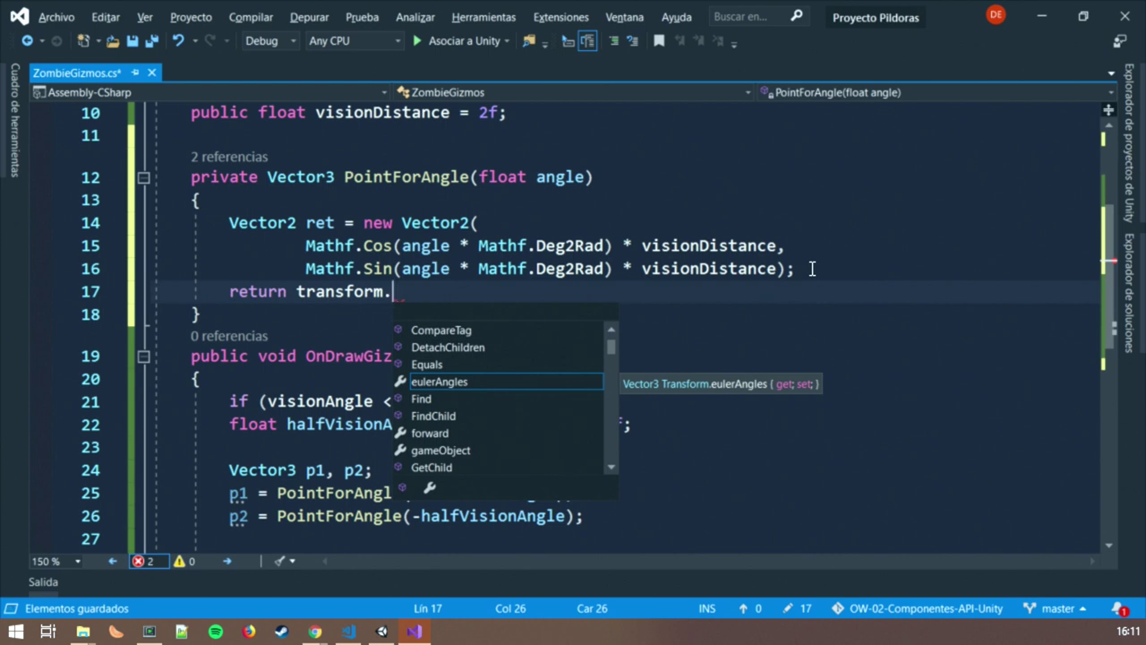
{"action": "type", "text": "Transform"}
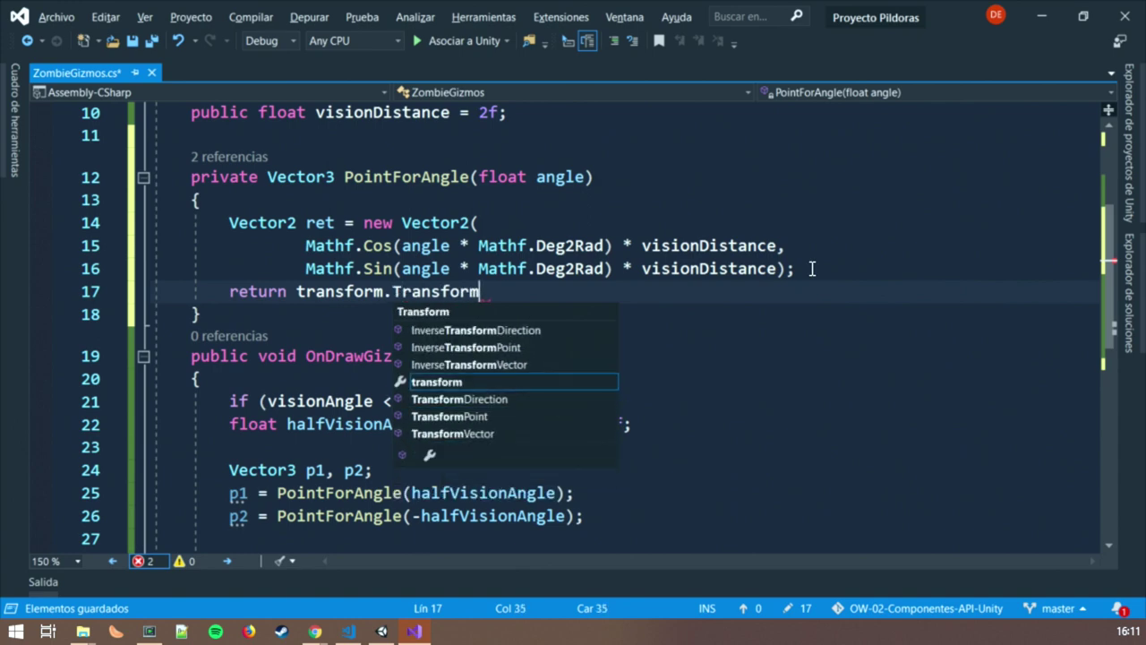
{"action": "key", "text": "Down"}
{"action": "key", "text": "Tab"}
{"action": "type", "text": "("}
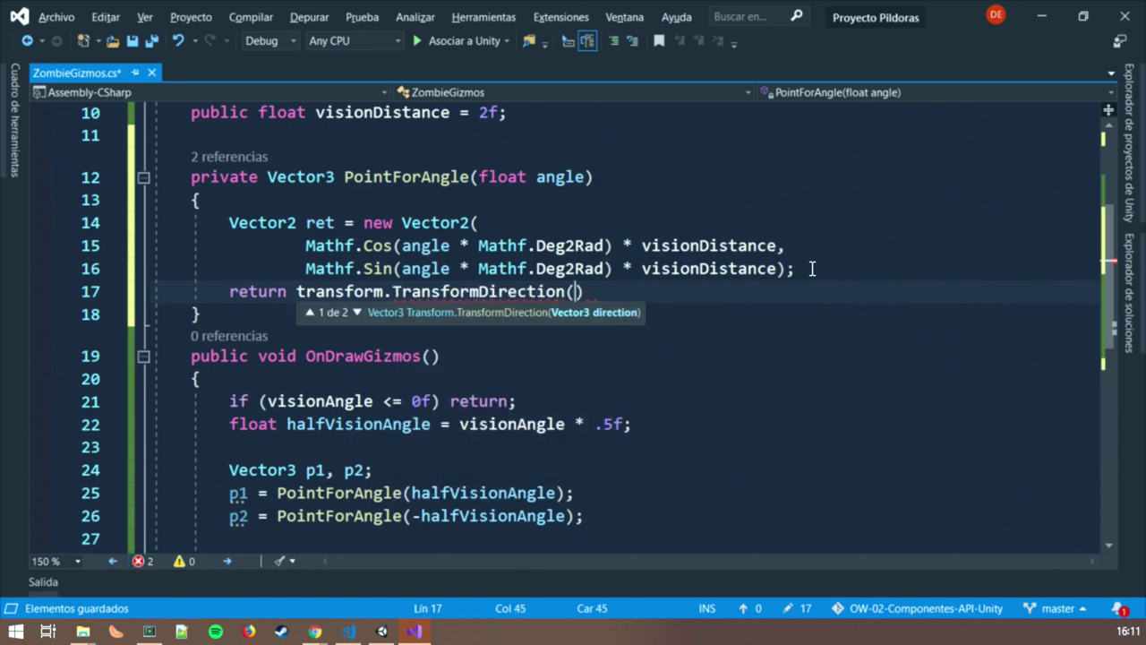
{"action": "type", "text": "ret);"}
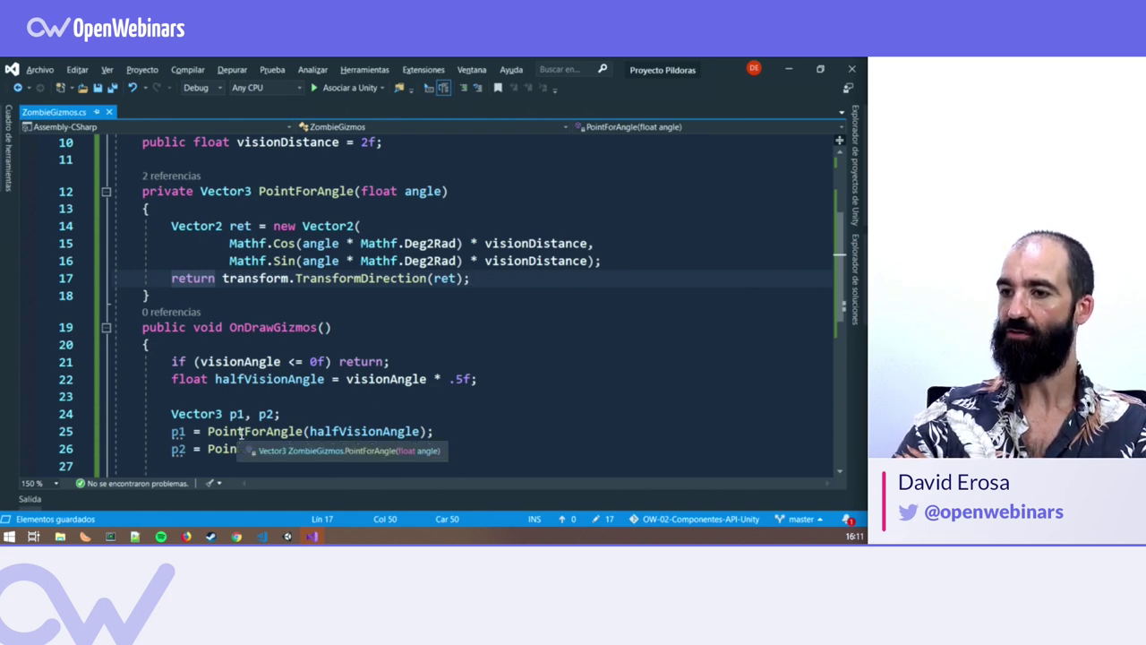
{"action": "left_click", "coordinate": [304, 431]}
In OnDrawGizmos, add Gizmos.DrawLine(transform.position, p1); below line 26.
{"action": "scroll", "coordinate": [309, 421], "scroll_direction": "down", "scroll_amount": 2}
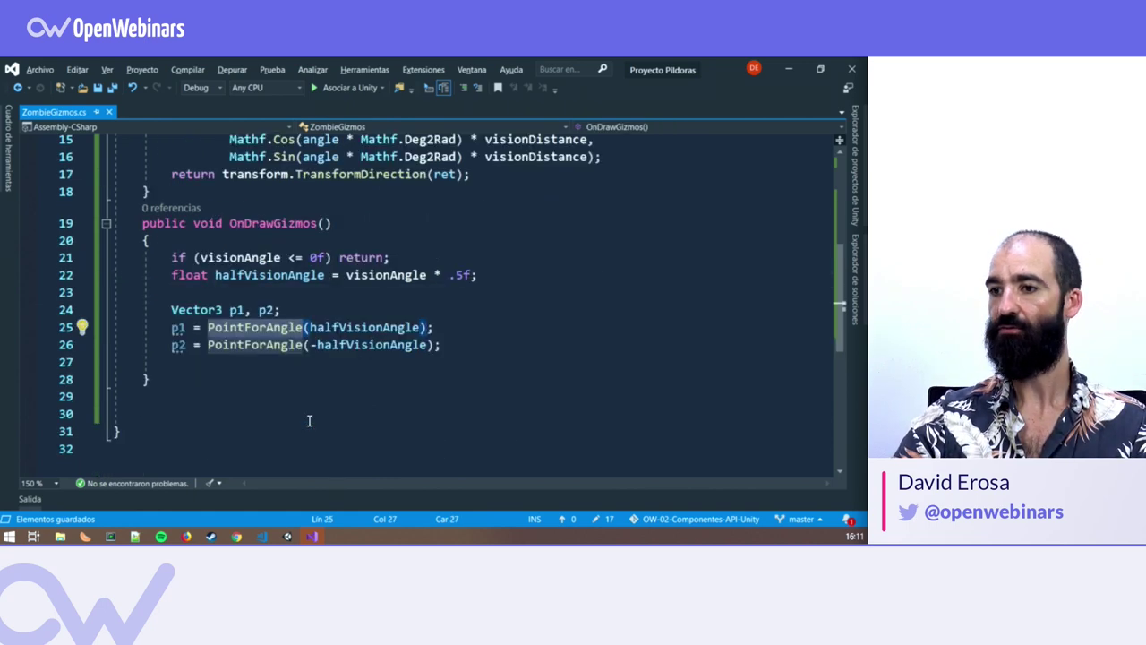
{"action": "left_click", "coordinate": [470, 344]}
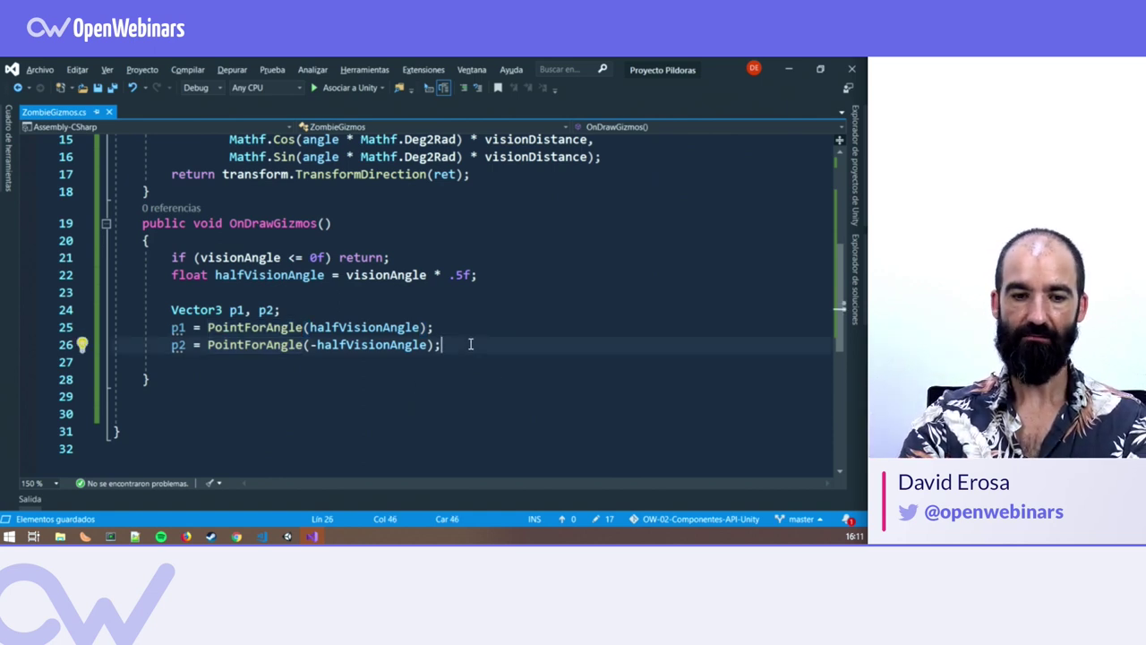
{"action": "key", "text": "Return"}
{"action": "key", "text": "Return"}
{"action": "type", "text": "Giz"}
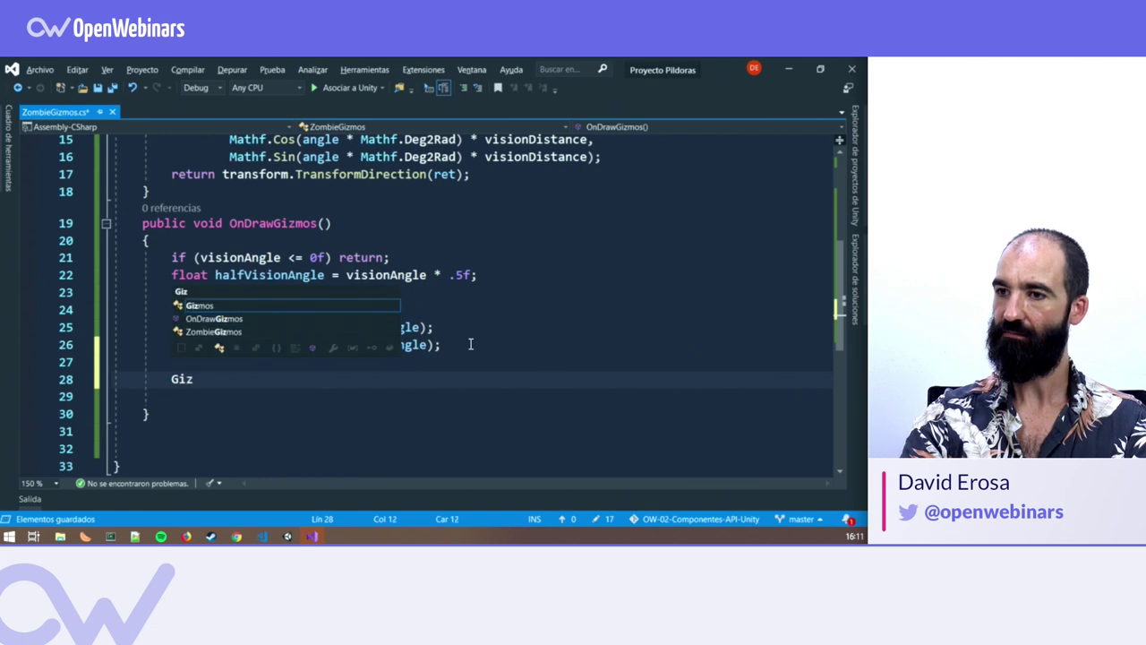
{"action": "type", "text": "mos."}
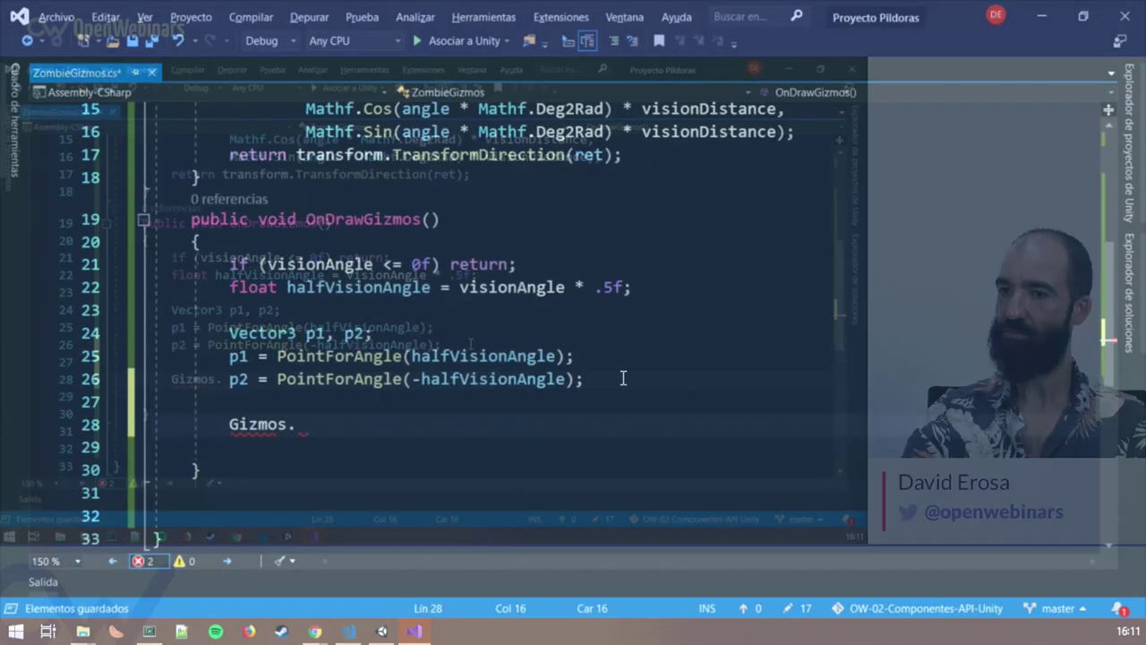
{"action": "type", "text": "DrawLi"}
{"action": "key", "text": "Tab"}
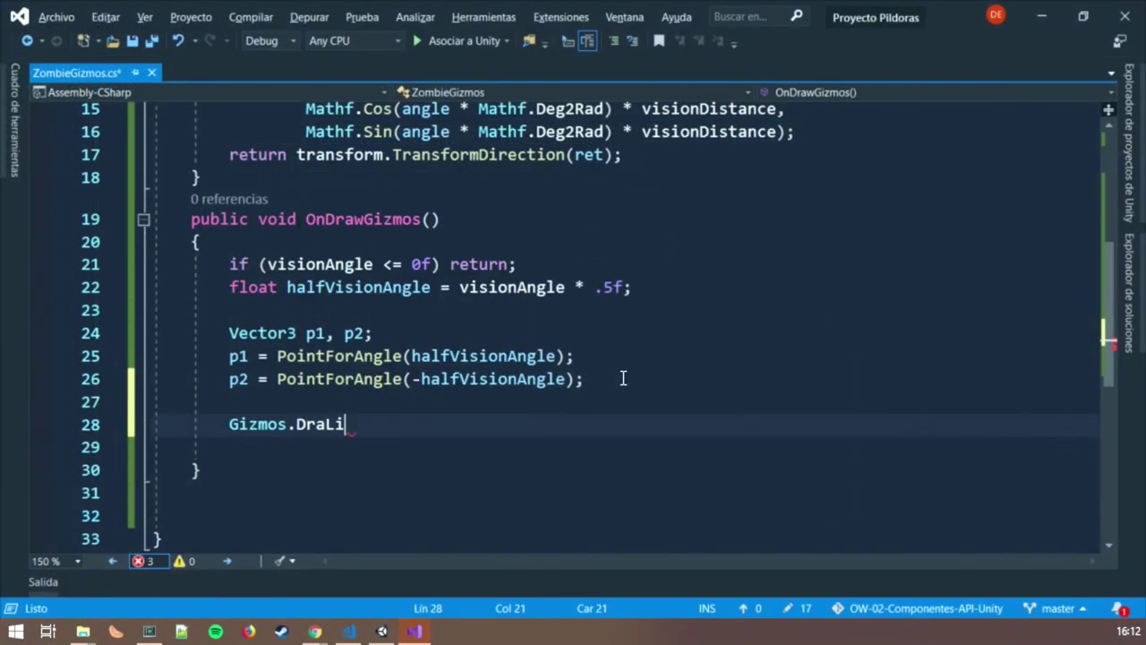
{"action": "type", "text": "("}
{"action": "type", "text": "transform"}
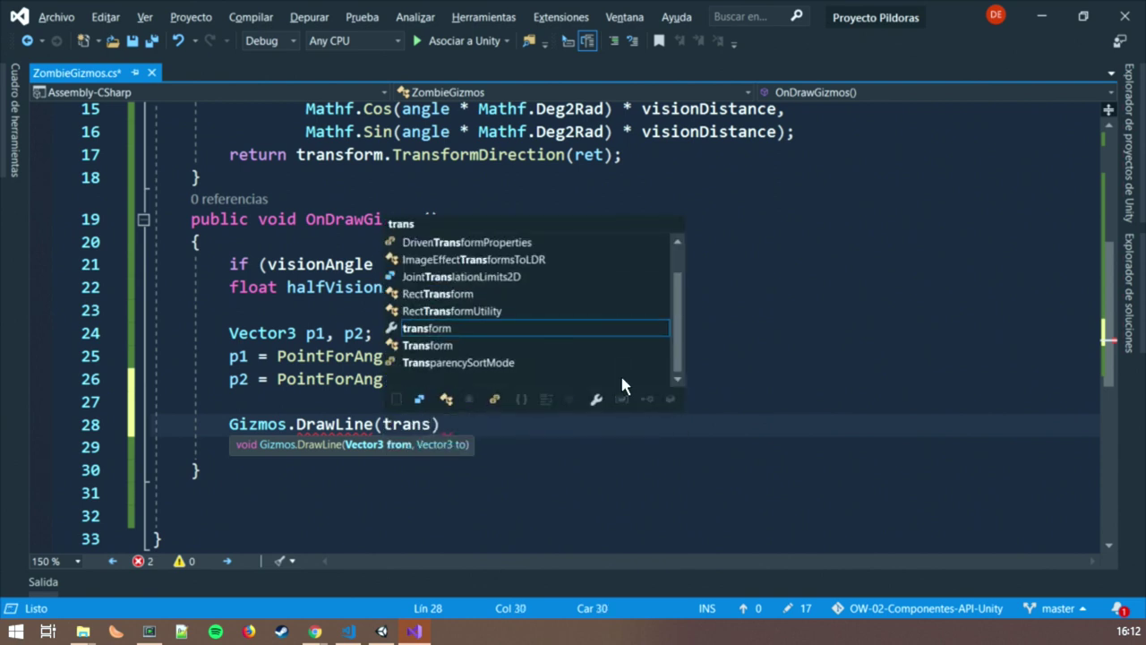
{"action": "type", "text": ".po"}
{"action": "key", "text": "Escape"}
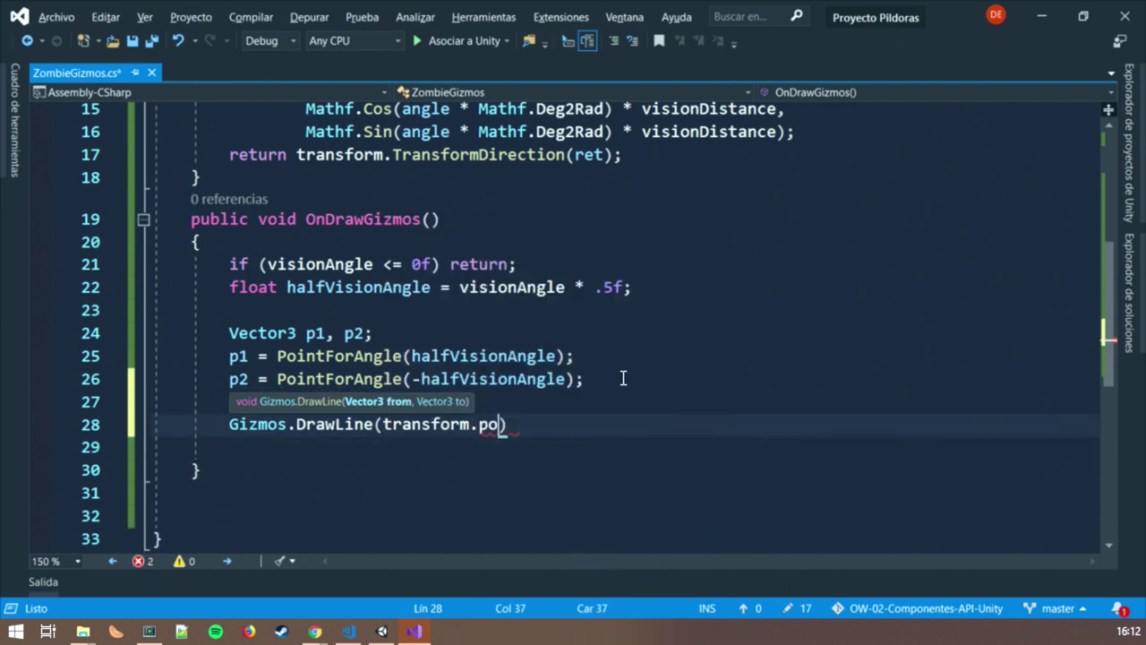
{"action": "key", "text": "ctrl+space"}
{"action": "type", "text": "."}
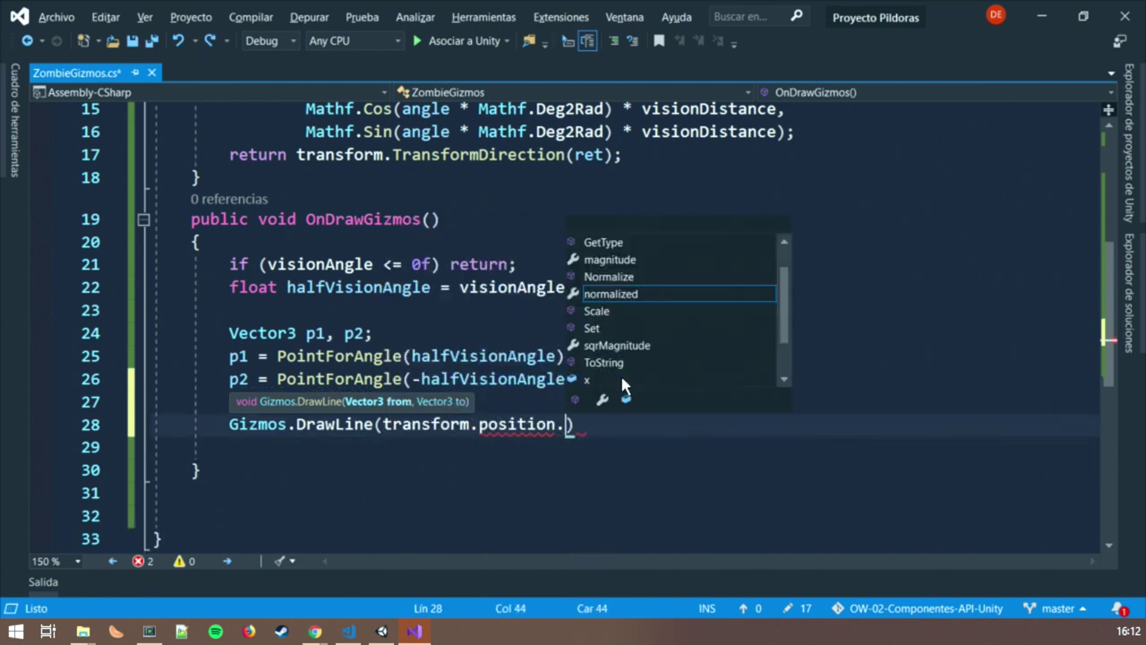
{"action": "key", "text": "Escape"}
{"action": "key", "text": "BackSpace"}
{"action": "type", "text": ","}
{"action": "key", "text": "BackSpace"}
{"action": "key", "text": "BackSpace"}
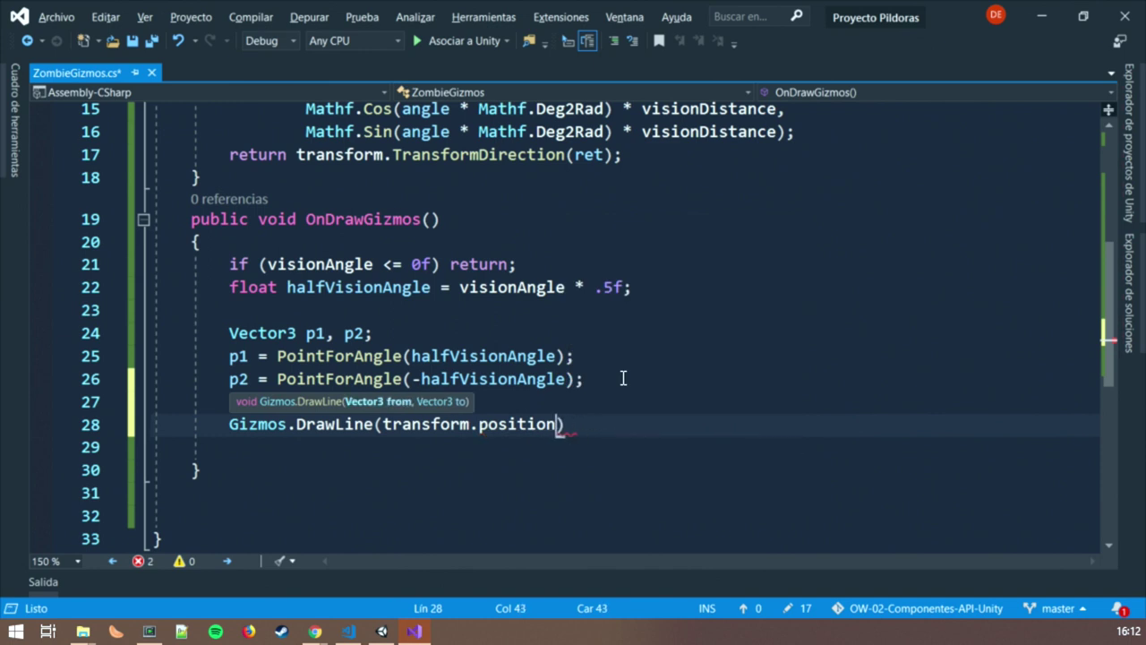
{"action": "type", "text": ", p1);"}
{"action": "key", "text": "Return"}
Duplicate the DrawLine line with p2 as its endpoint, save the script, and return to Unity.
{"action": "key", "text": "Up"}
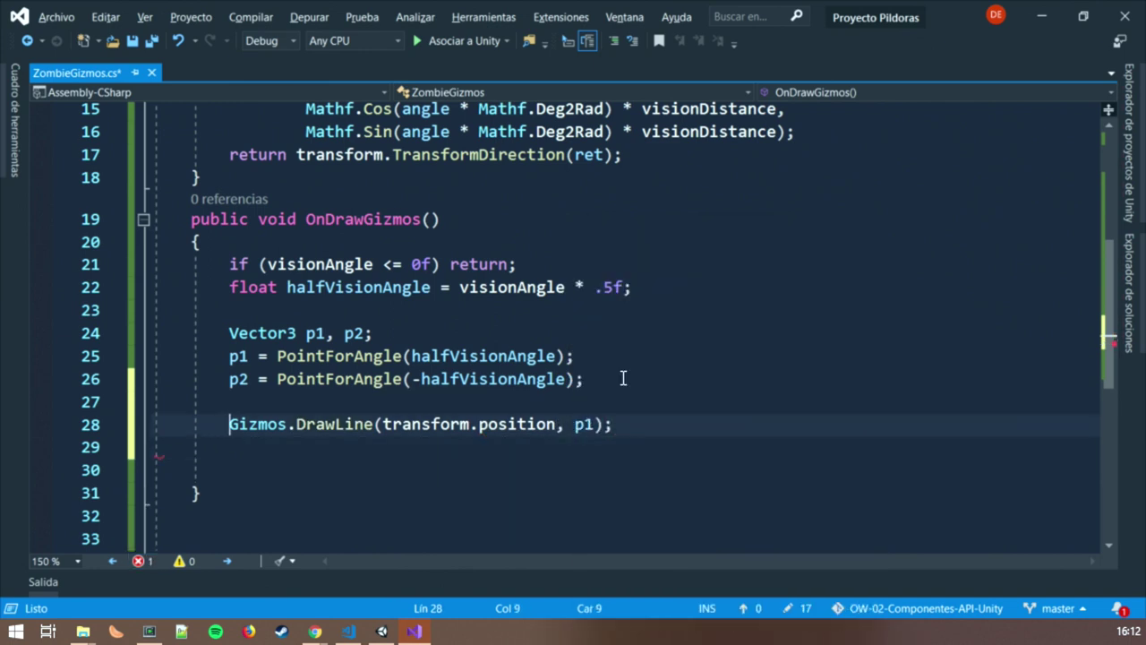
{"action": "key", "text": "shift+End"}
{"action": "key", "text": "ctrl+c"}
{"action": "key", "text": "Down"}
{"action": "key", "text": "ctrl+v"}
{"action": "key", "text": "Left"}
{"action": "key", "text": "Left"}
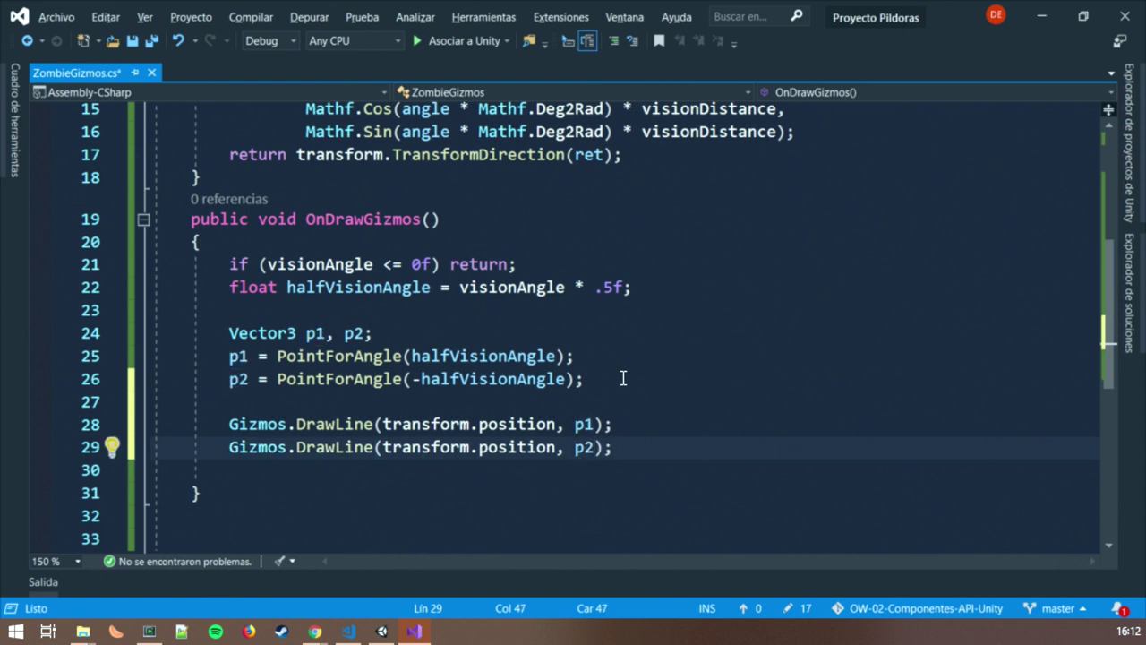
{"action": "key", "text": "End"}
{"action": "key", "text": "Return"}
{"action": "key", "text": "ctrl+s"}
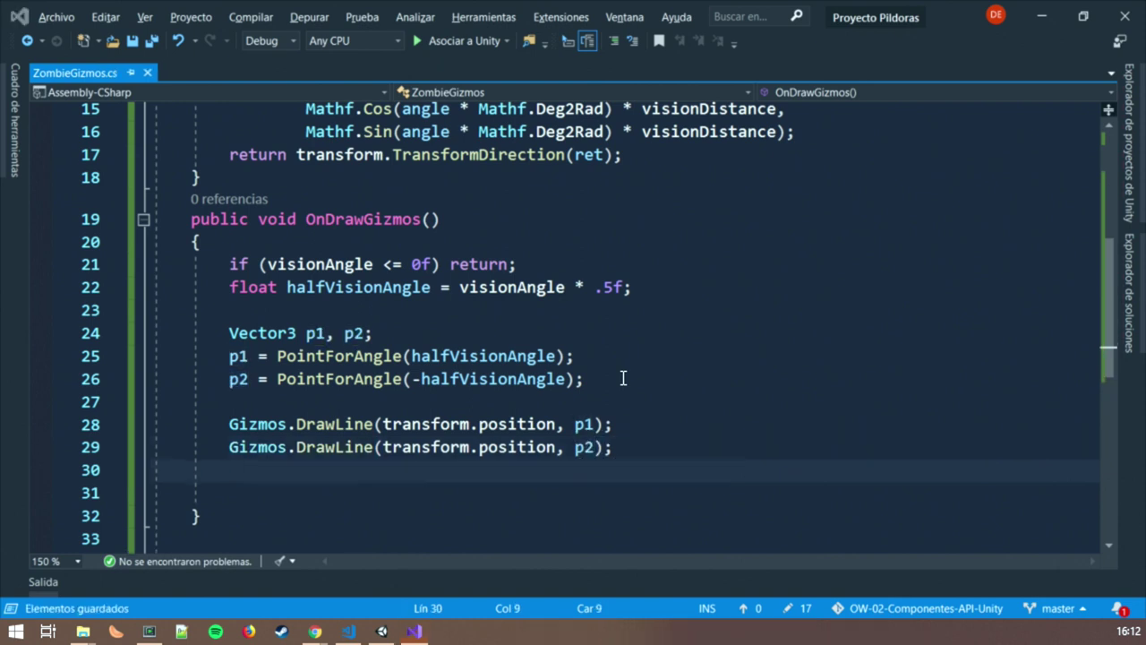
{"action": "key", "text": "alt+Tab"}
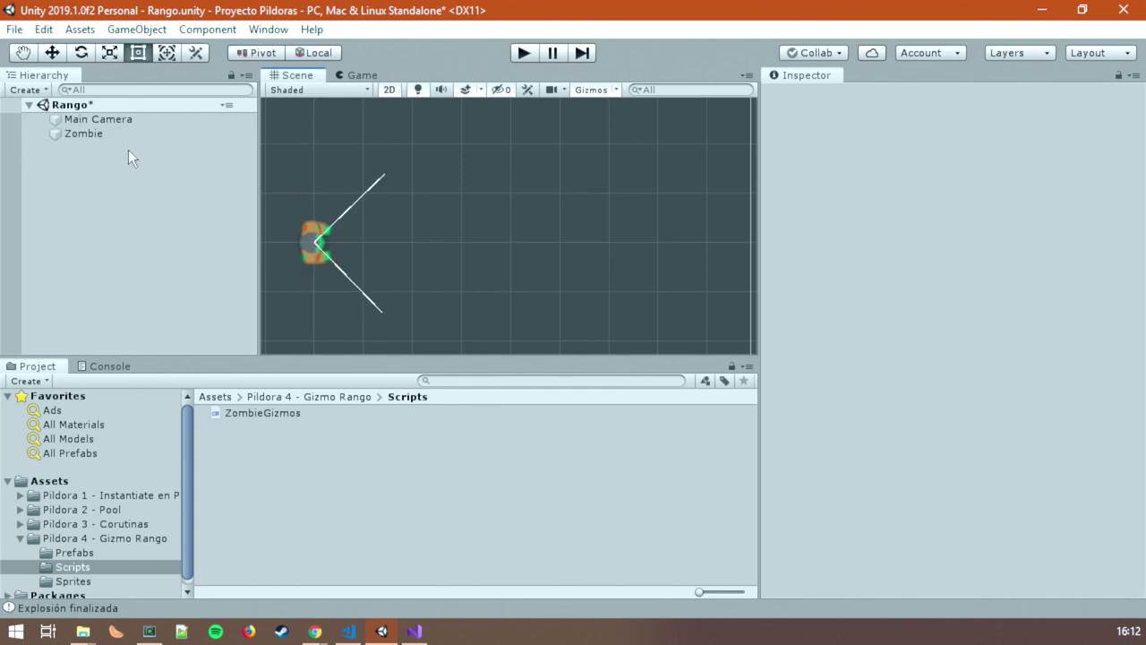
Select the Zombie and set Zombie Gizmos Vision Angle to 44 and Vision Distance to 3.01.
{"action": "left_click", "coordinate": [93, 133]}
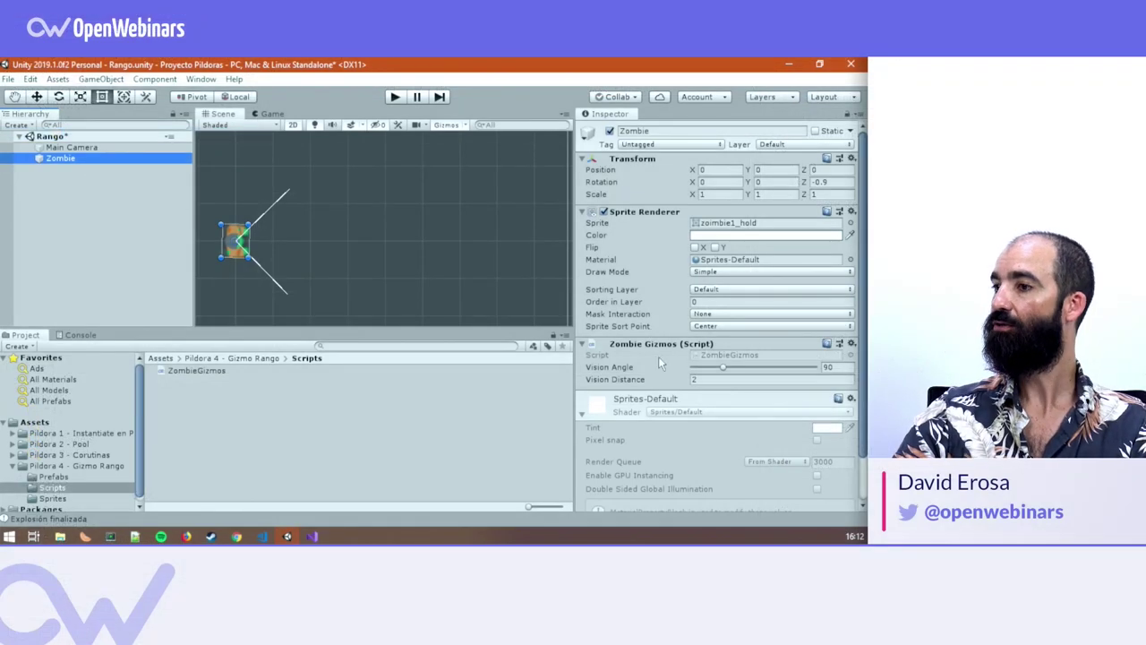
{"action": "mouse_move", "coordinate": [723, 367]}
{"action": "left_mouse_down"}
{"action": "mouse_move", "coordinate": [704, 368]}
{"action": "mouse_move", "coordinate": [823, 368]}
{"action": "mouse_move", "coordinate": [709, 370]}
{"action": "left_mouse_up"}
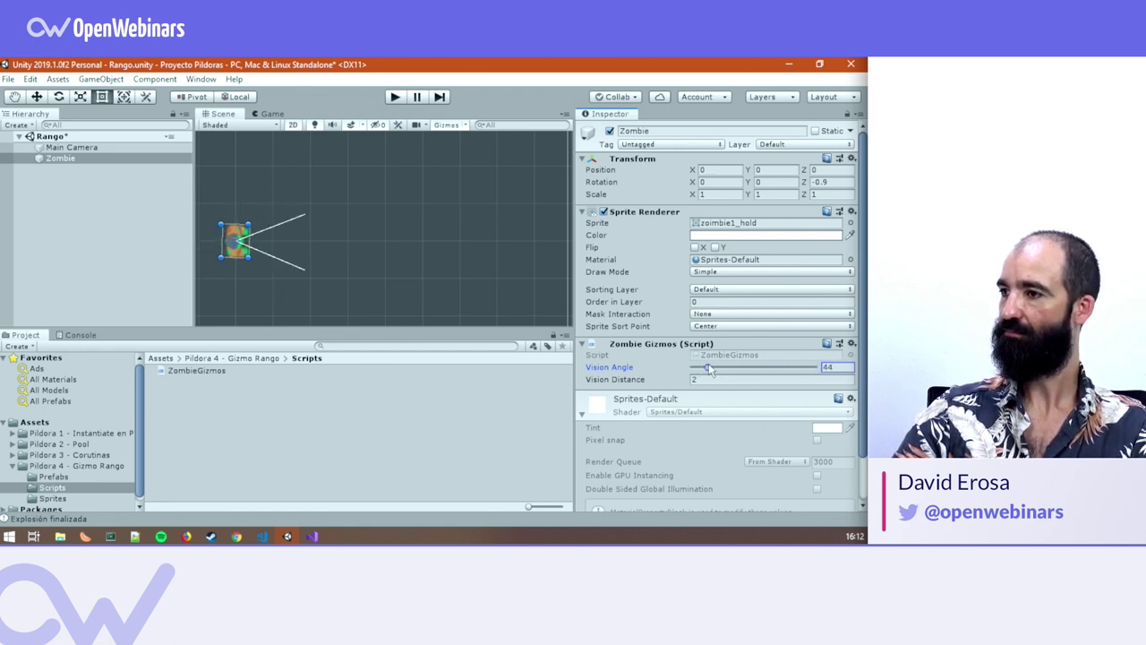
{"action": "mouse_move", "coordinate": [682, 380]}
{"action": "left_mouse_down"}
{"action": "mouse_move", "coordinate": [755, 382]}
{"action": "mouse_move", "coordinate": [696, 382]}
{"action": "left_mouse_up"}
Check the Game view, where the vision lines aren't drawn, then return to the Scene view.
{"action": "left_click", "coordinate": [259, 114]}
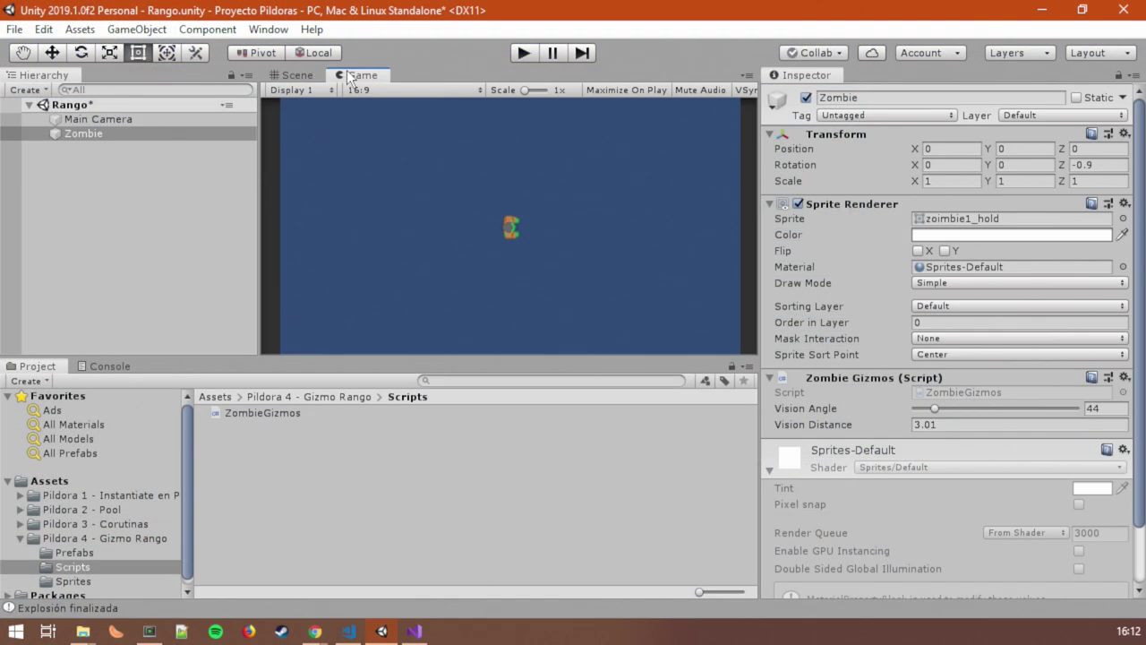
{"action": "left_click", "coordinate": [273, 74]}
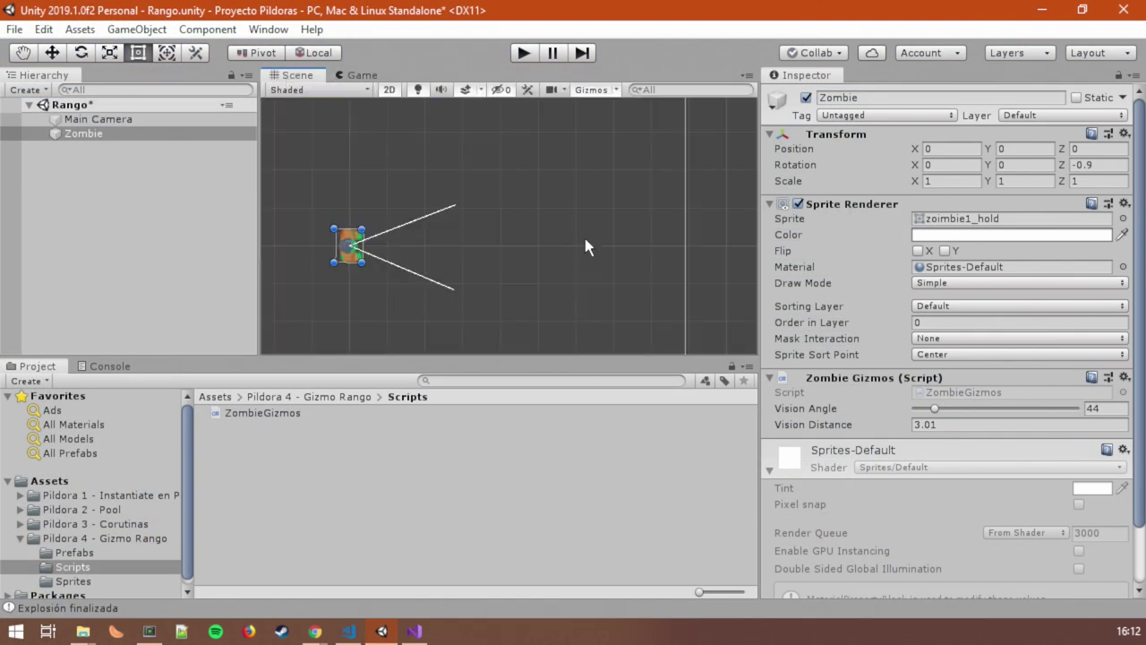
{"action": "scroll", "coordinate": [581, 240], "scroll_direction": "down", "scroll_amount": 2}
{"action": "scroll", "coordinate": [537, 224], "scroll_direction": "up", "scroll_amount": 2}
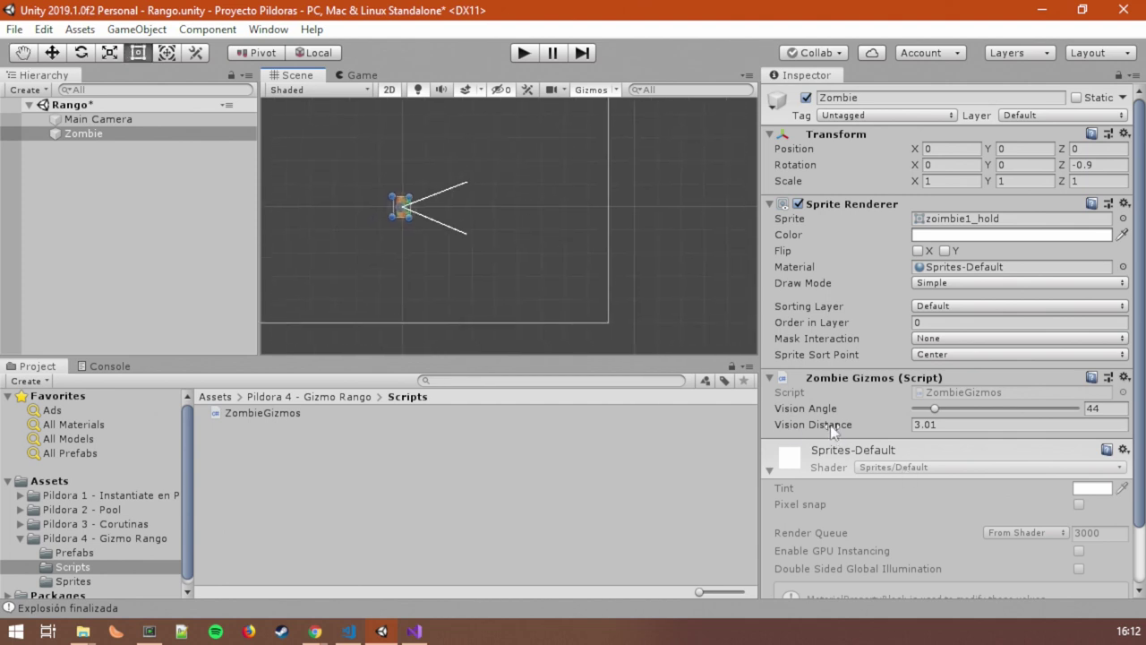
Set the Zombie's Vision Distance to 6.06 and widen Vision Angle to 248.
{"action": "mouse_move", "coordinate": [831, 427]}
{"action": "left_mouse_down"}
{"action": "mouse_move", "coordinate": [909, 421]}
{"action": "mouse_move", "coordinate": [836, 428]}
{"action": "left_mouse_up"}
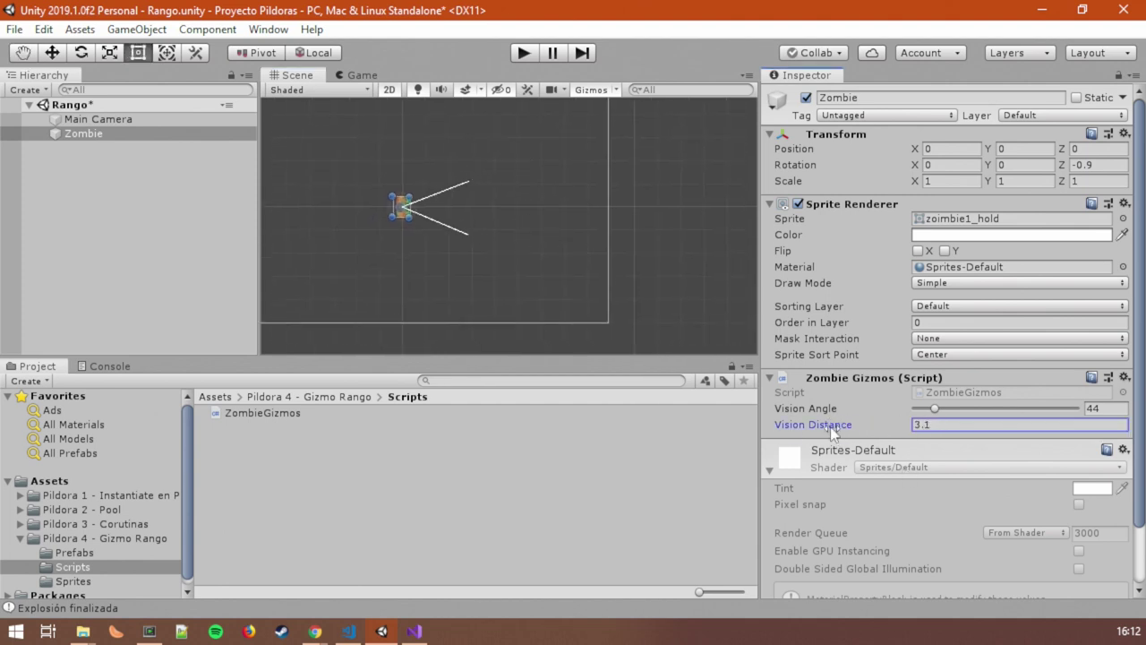
{"action": "mouse_move", "coordinate": [935, 407]}
{"action": "left_mouse_down"}
{"action": "mouse_move", "coordinate": [874, 424]}
{"action": "mouse_move", "coordinate": [949, 412]}
{"action": "left_mouse_up"}
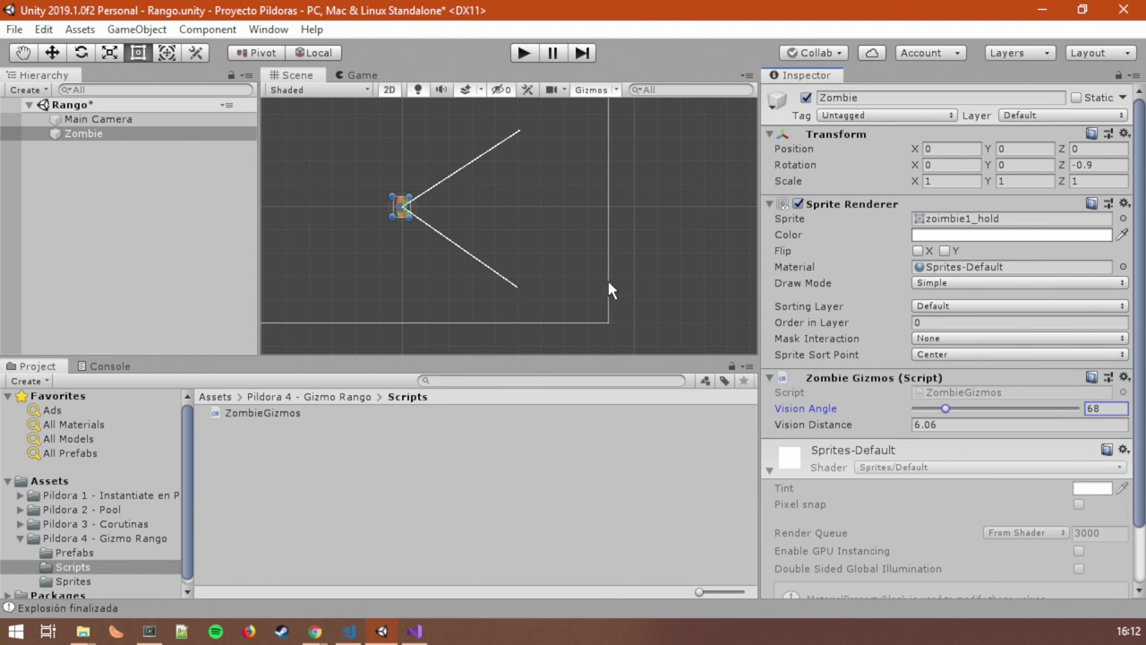
{"action": "left_click_drag", "start_coordinate": [945, 404], "coordinate": [1026, 400]}
{"action": "scroll", "coordinate": [473, 212], "scroll_direction": "down", "scroll_amount": 1}
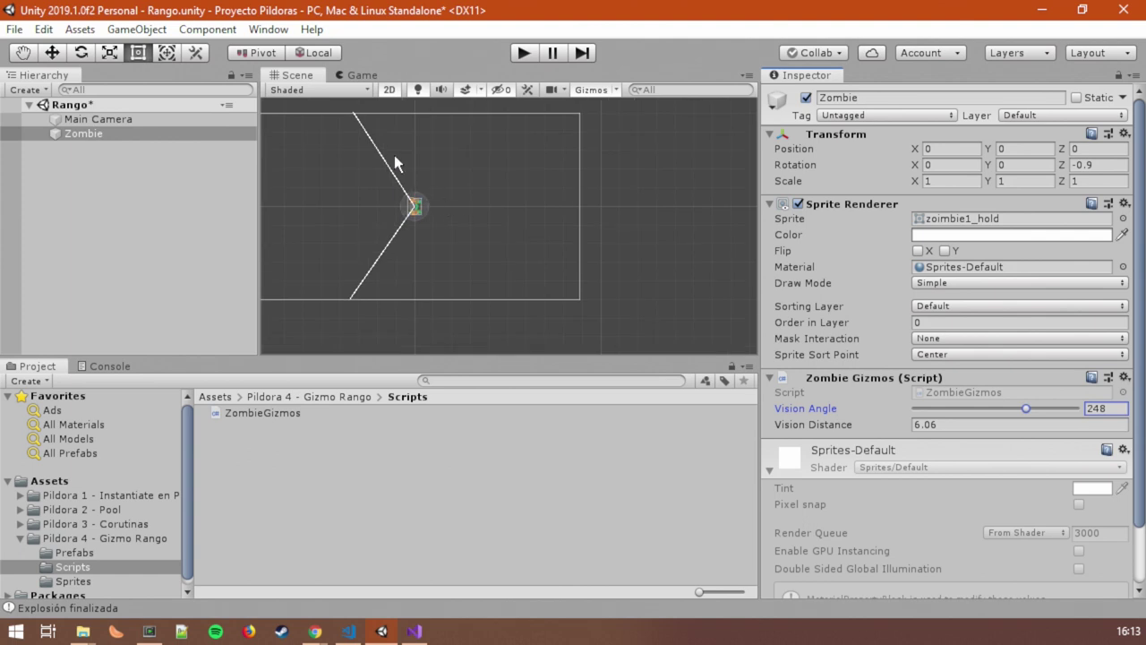